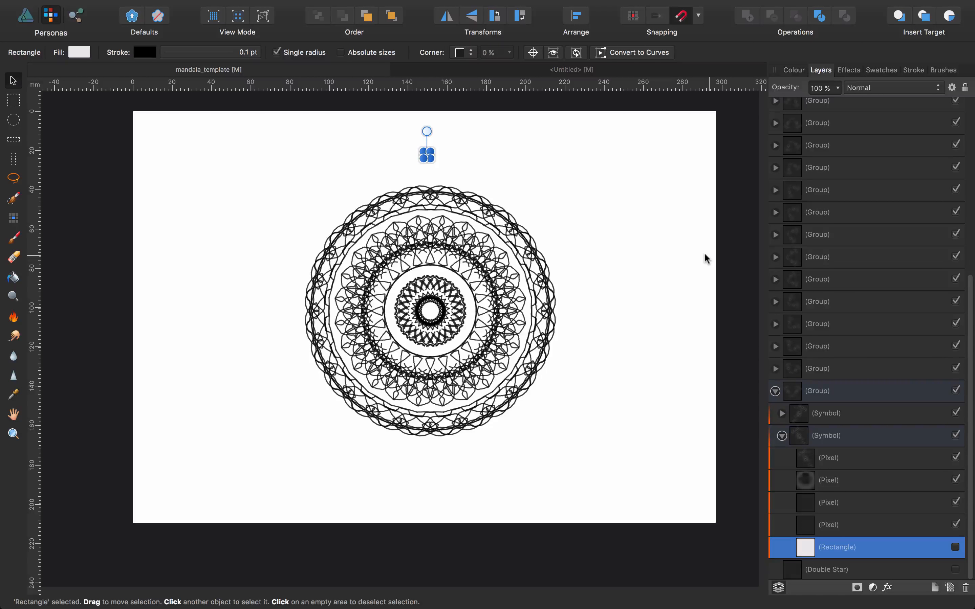
Step: Paint a decorative outer ring around the mandala with the 2 px brush, working inside the symbol that holds the rectangle layer
click(628, 242)
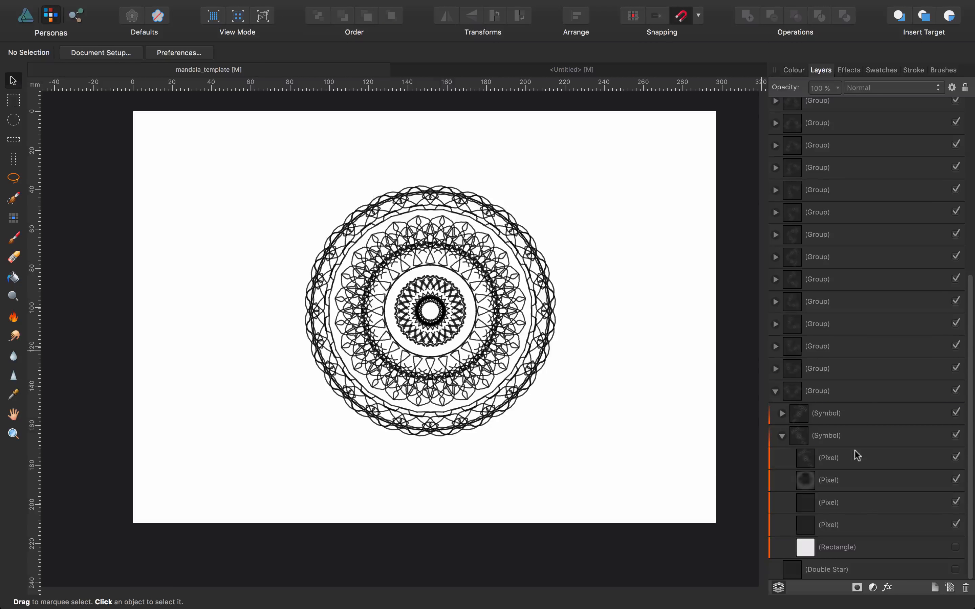
click(849, 546)
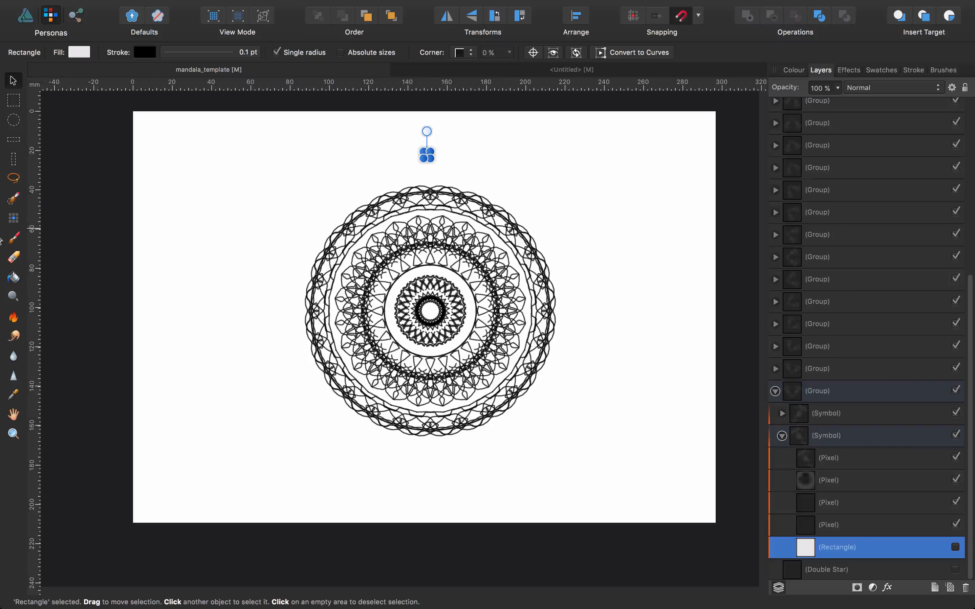
key(b)
mouse_move(497, 204)
mouse_down()
mouse_move(515, 182)
mouse_move(505, 174)
mouse_move(521, 179)
mouse_move(526, 162)
mouse_move(505, 182)
mouse_move(486, 171)
mouse_move(490, 191)
mouse_move(442, 172)
mouse_move(428, 180)
mouse_move(503, 169)
mouse_up()
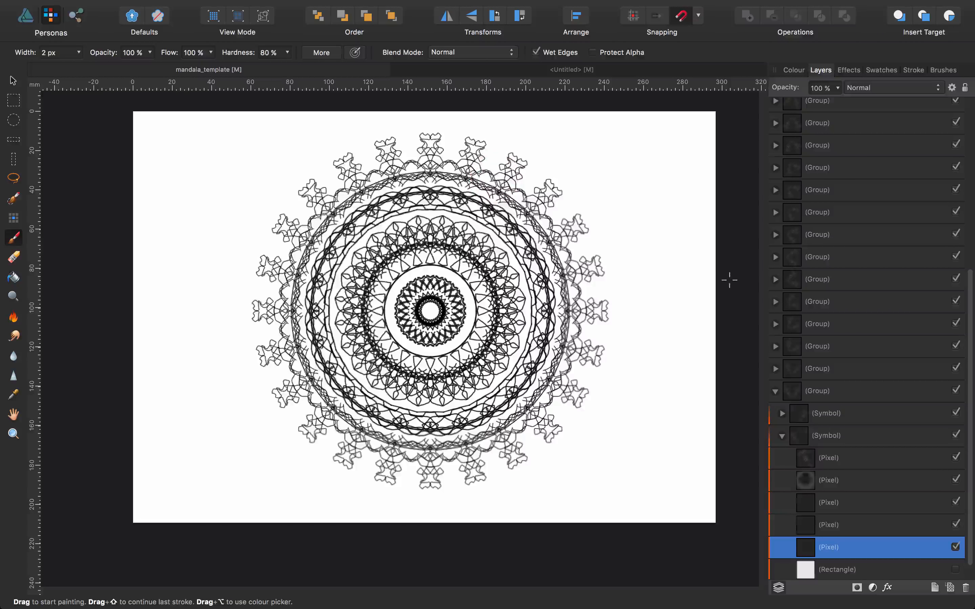
Step: Switch to the untitled document and review its page dimensions in the document setup
click(470, 71)
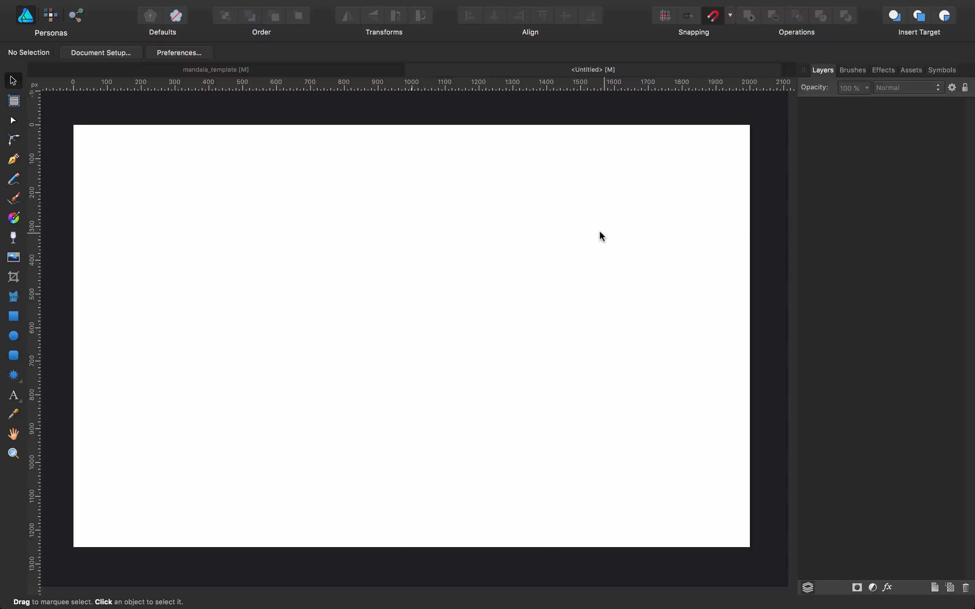
click(122, 52)
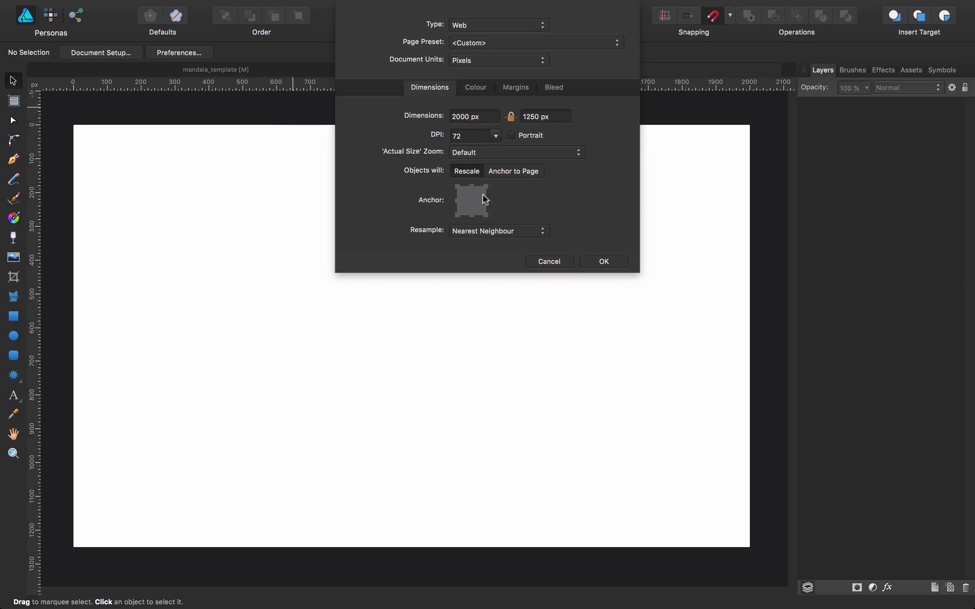
click(605, 262)
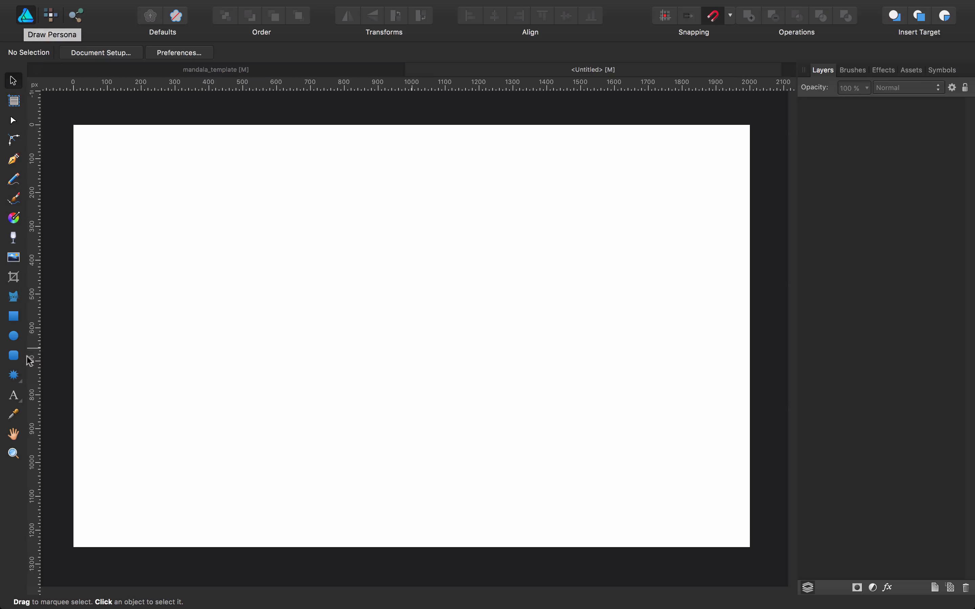
Step: Draw a double star about 910 px in size and place it near the centre of the page
click(17, 383)
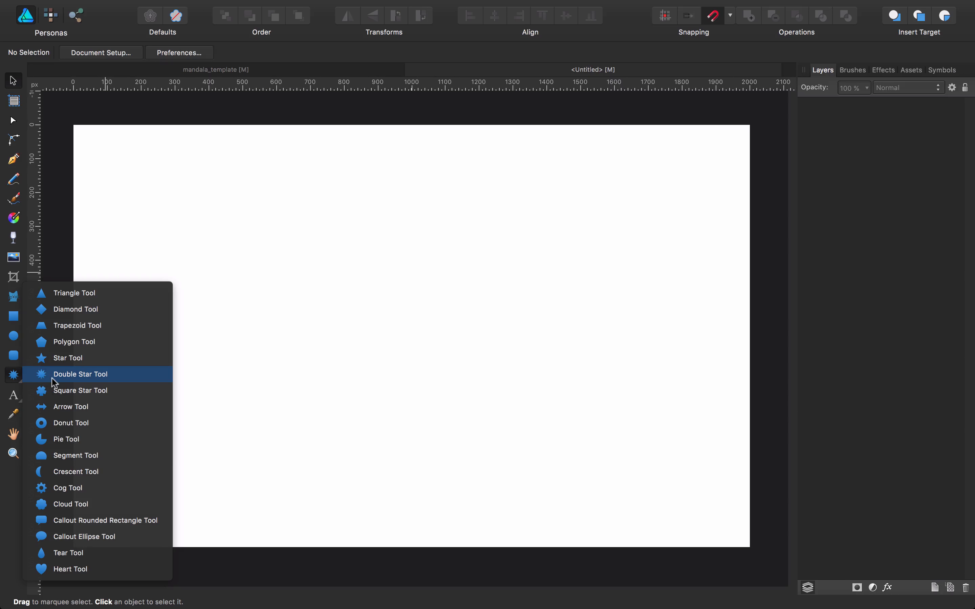
click(64, 377)
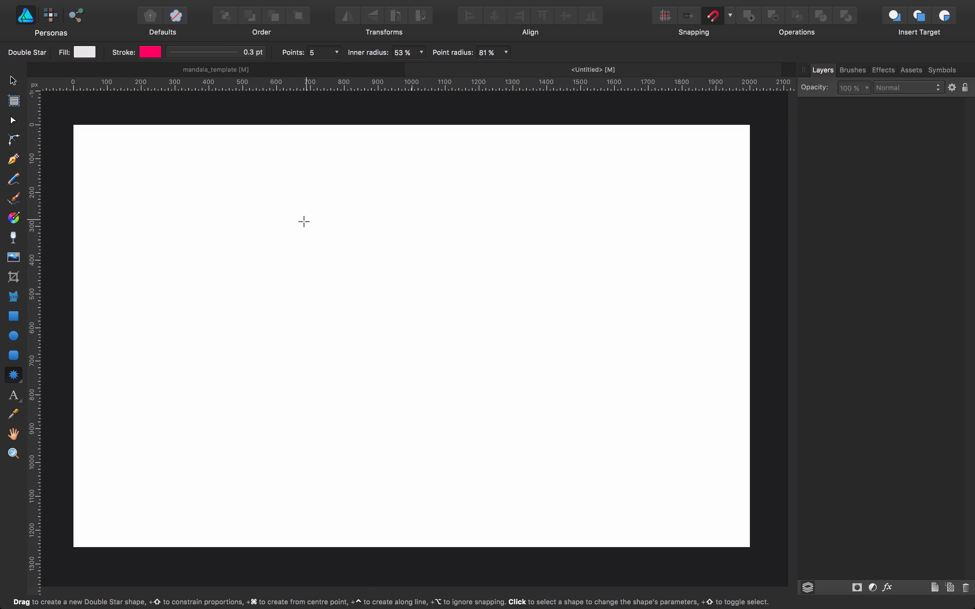
drag(301, 187, 716, 496)
key(v)
drag(470, 323, 432, 311)
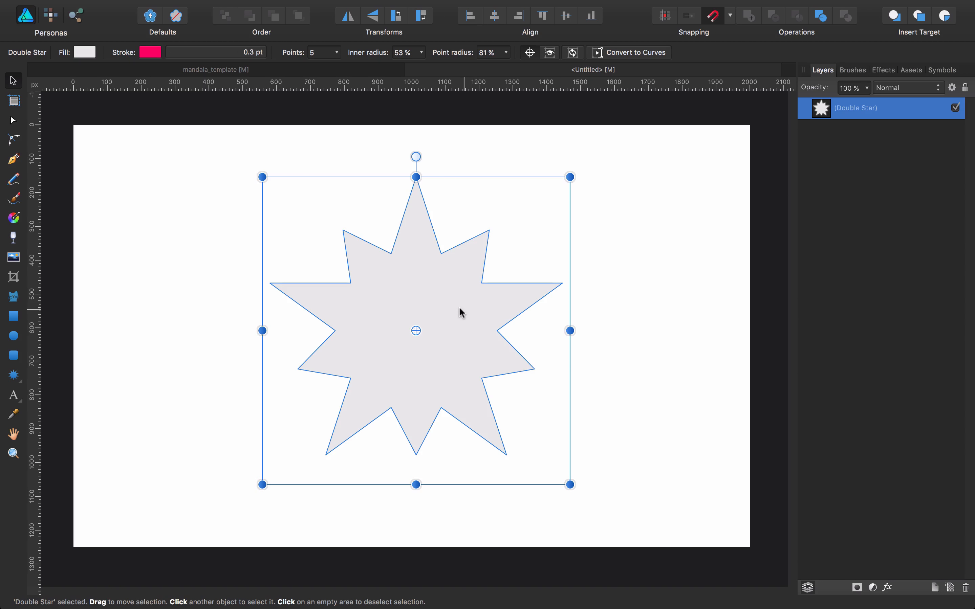
Step: Set the double star's inner radius to 0% and its point radius to 100% to form equally long spokes
key(a)
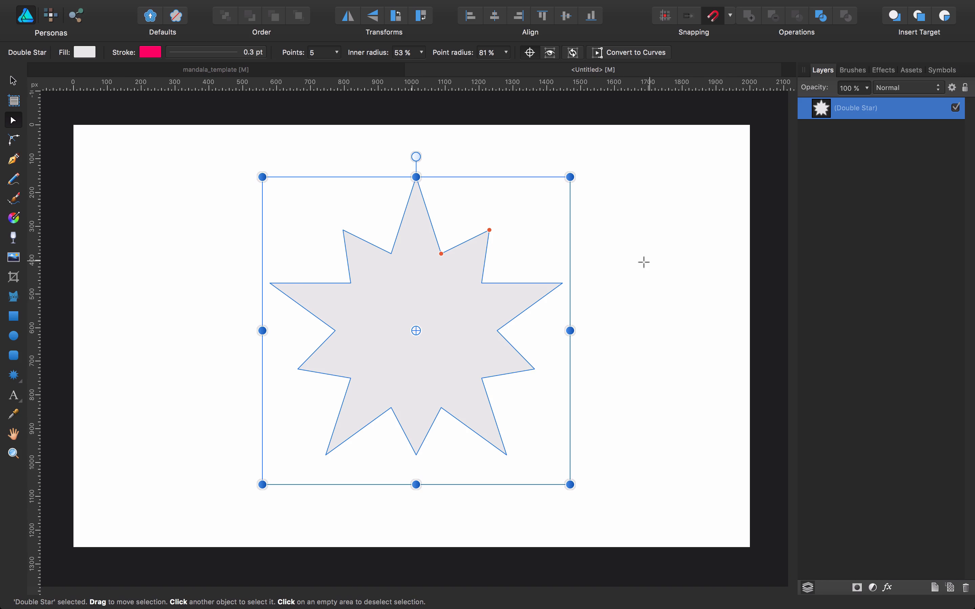
key(v)
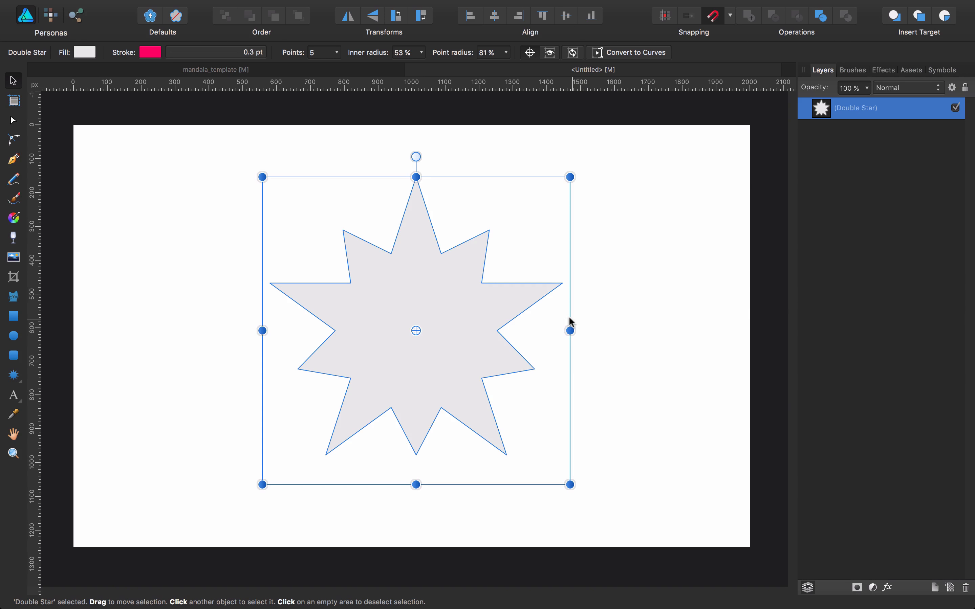
click(639, 302)
click(343, 303)
click(12, 123)
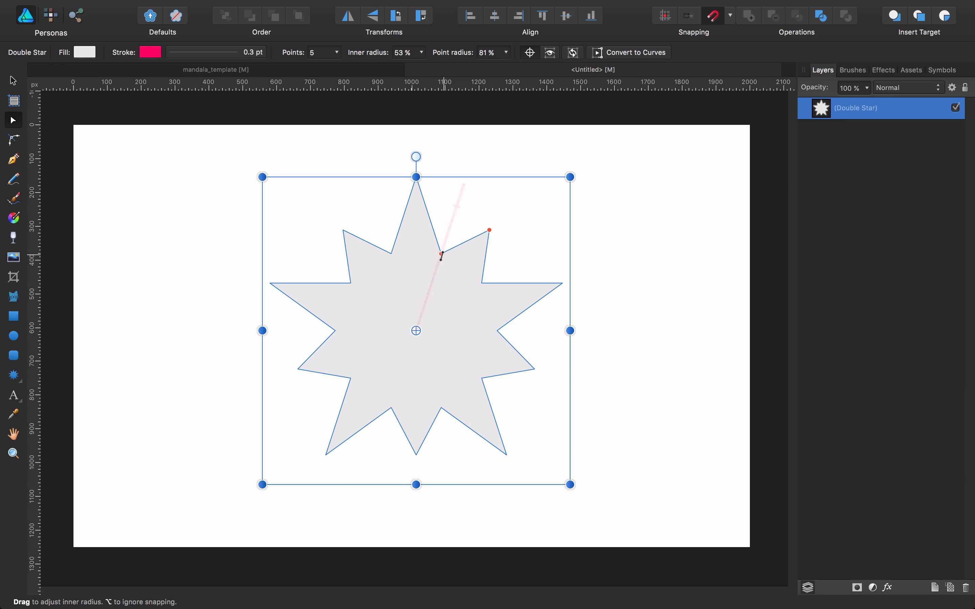
drag(440, 253, 416, 332)
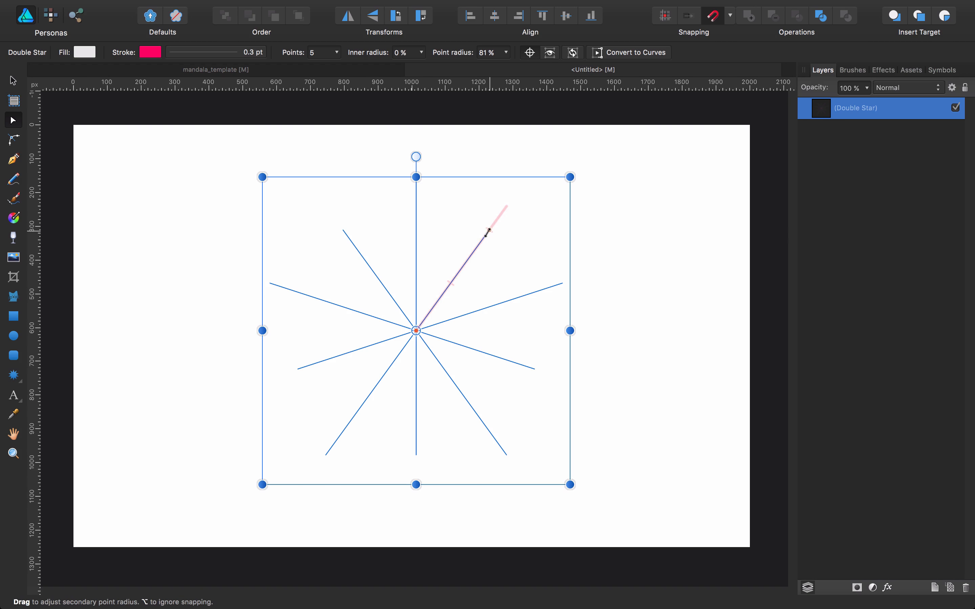
mouse_move(487, 233)
mouse_down()
mouse_move(498, 216)
mouse_move(460, 263)
mouse_move(481, 241)
mouse_up()
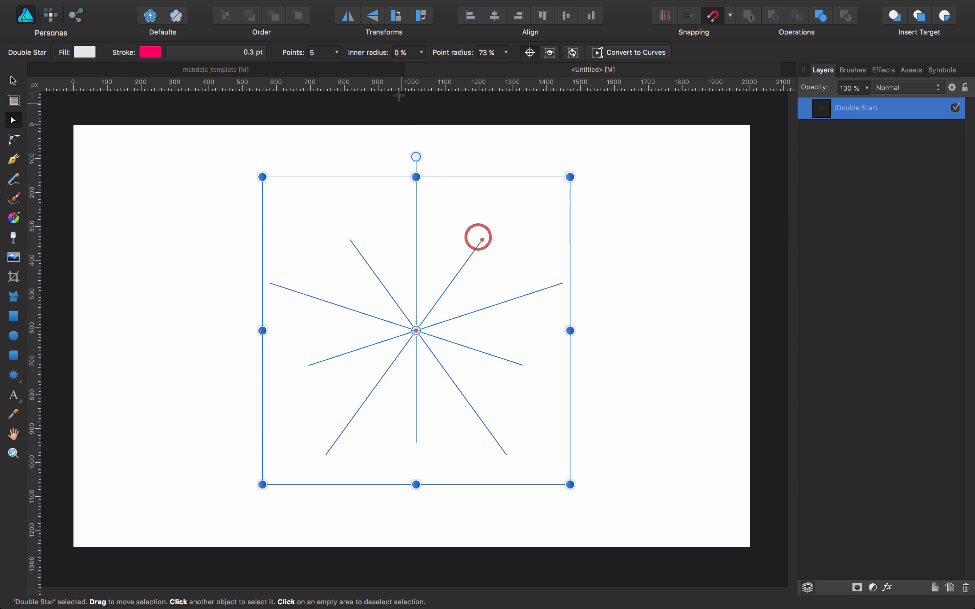
click(504, 56)
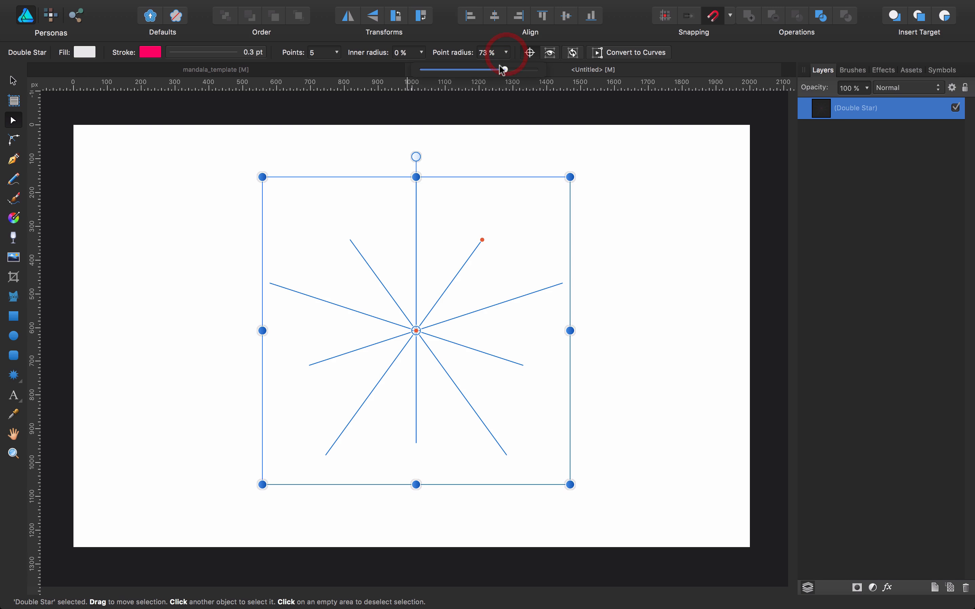
drag(504, 70, 555, 71)
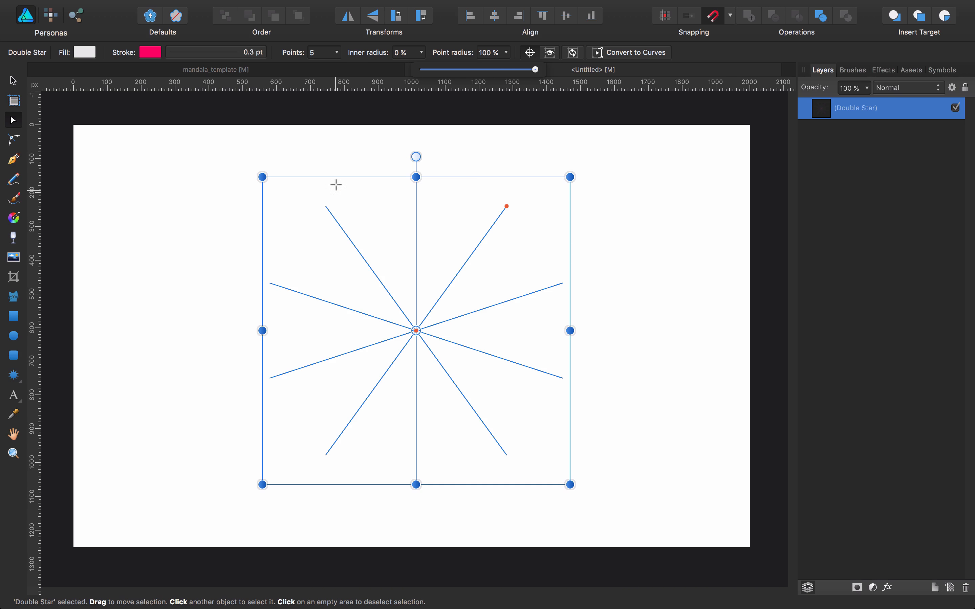
Step: Set the double star's number of points to 12
click(314, 54)
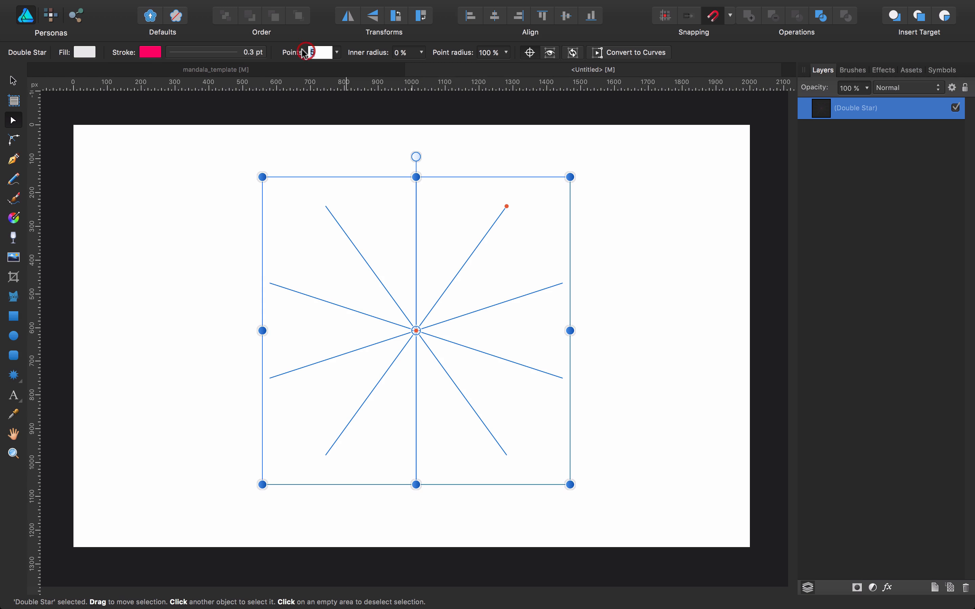
text(12)
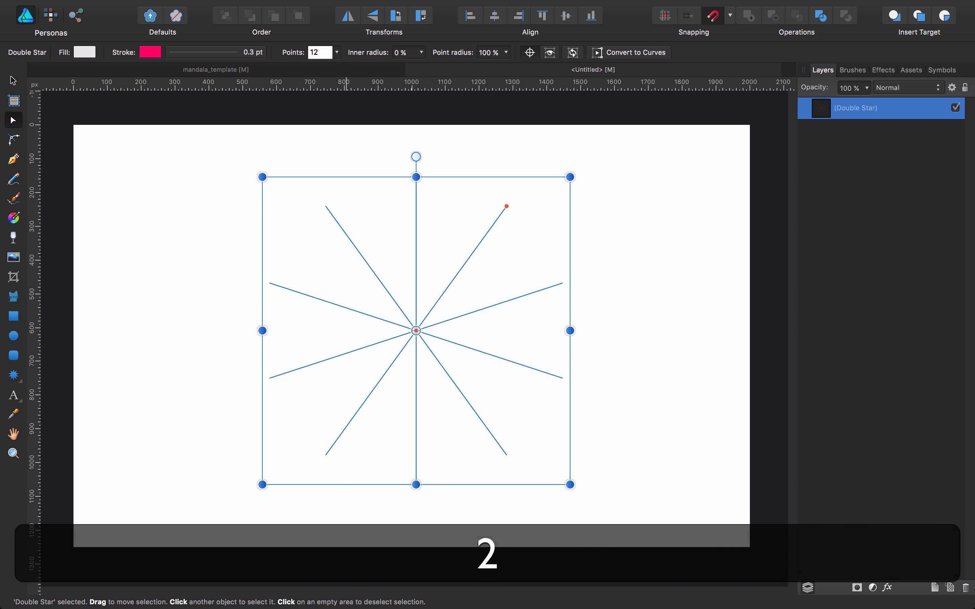
key(Return)
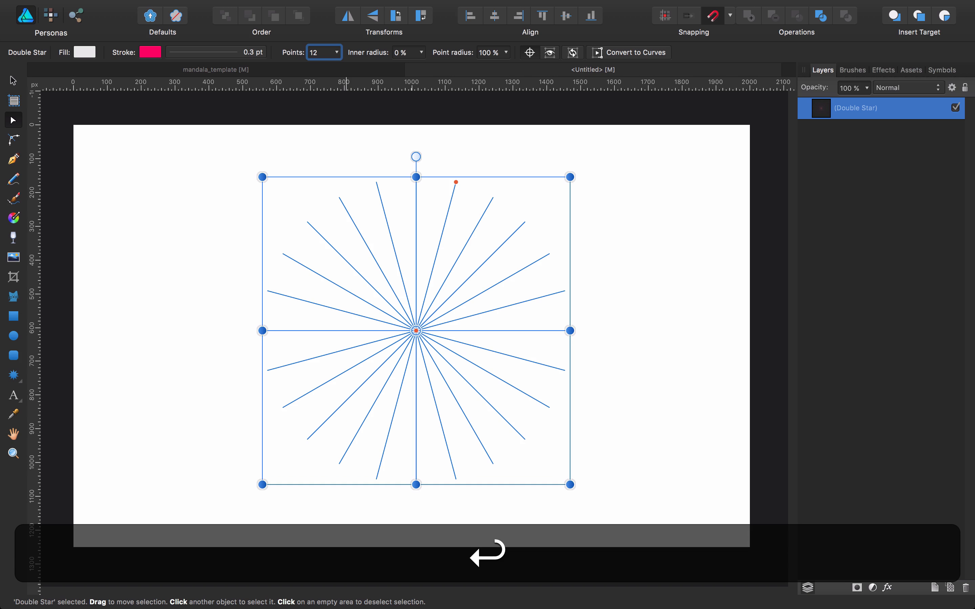
key(v)
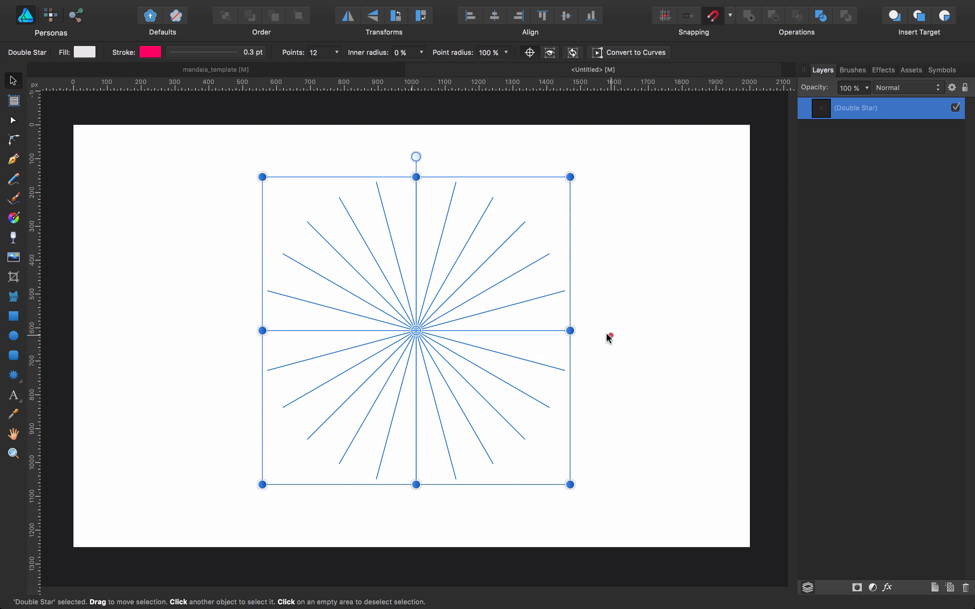
click(607, 334)
Step: Remove the double star's stroke colour and reselect the star with a marquee around it
click(414, 220)
click(149, 53)
click(155, 68)
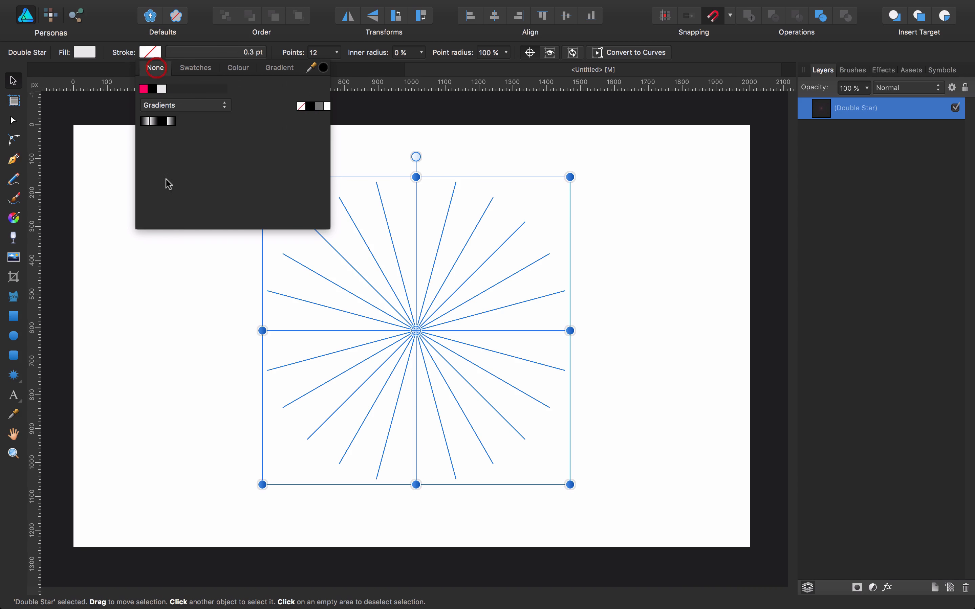
click(173, 271)
drag(274, 163, 682, 465)
drag(192, 123, 640, 521)
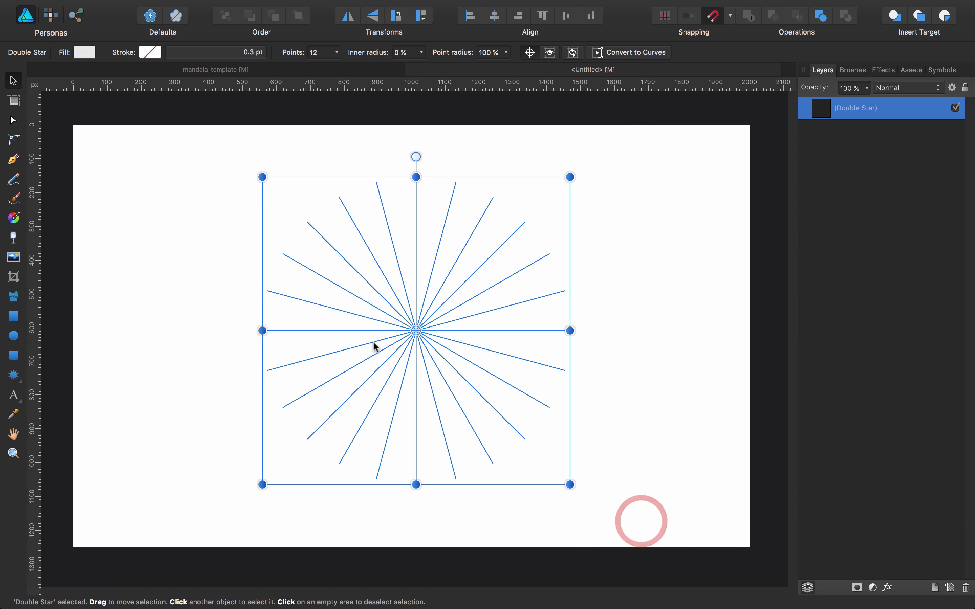
Step: Apply the recent pink colour to the double star's stroke
click(144, 53)
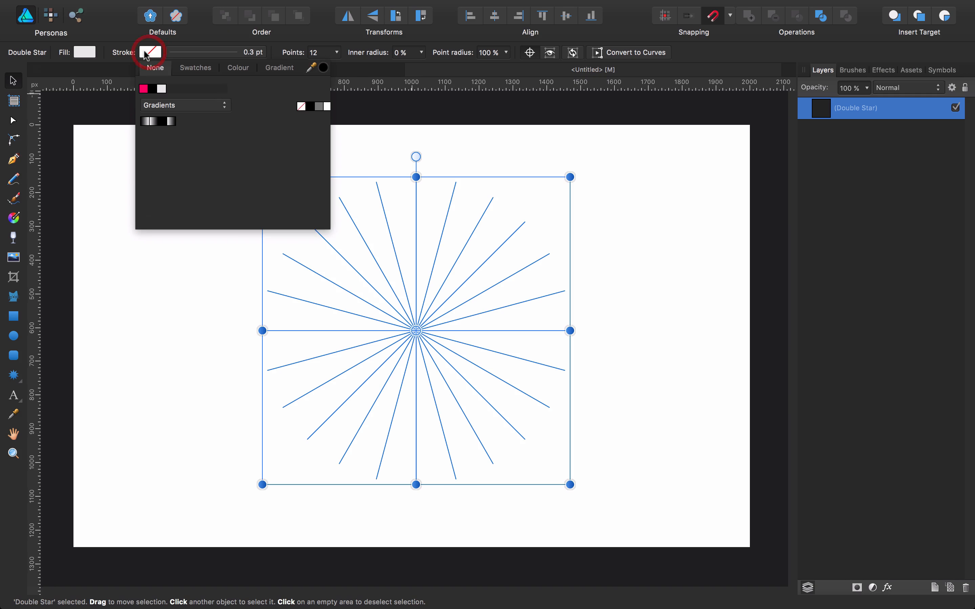
click(143, 89)
click(634, 248)
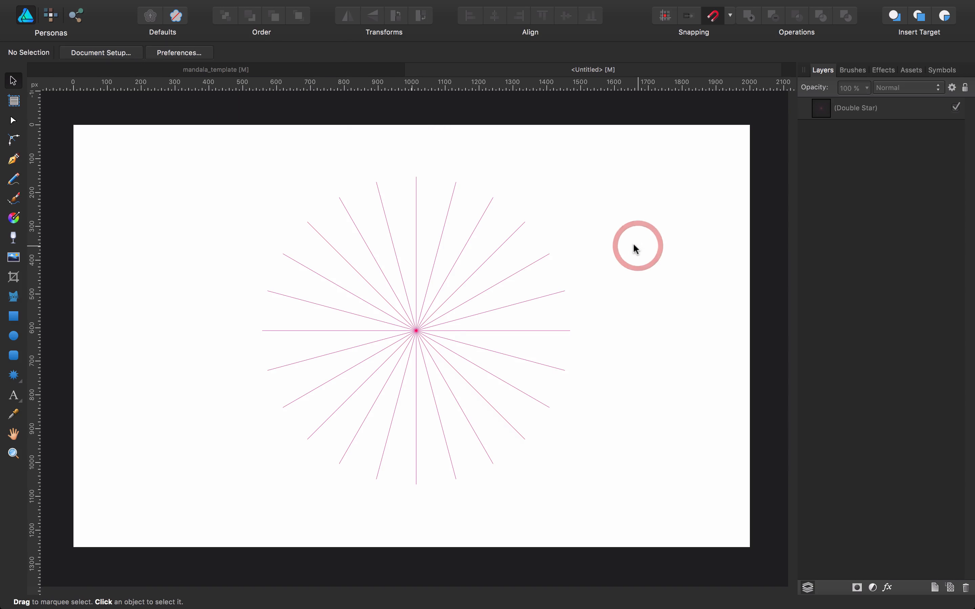
Step: Enlarge the double star proportionally to about 1095 px and move it back to the centre of the page
click(447, 292)
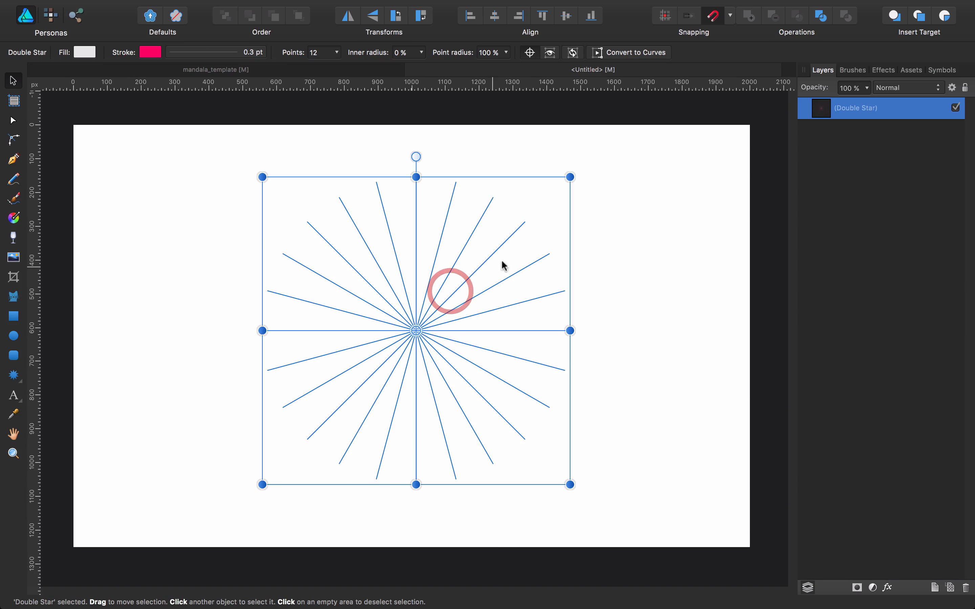
drag(568, 178, 639, 125)
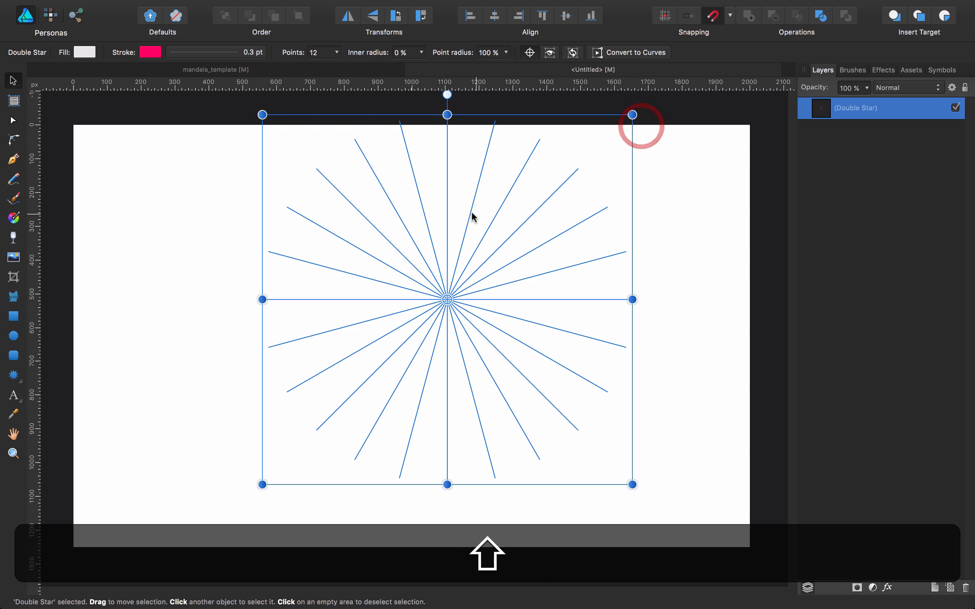
drag(470, 216, 439, 249)
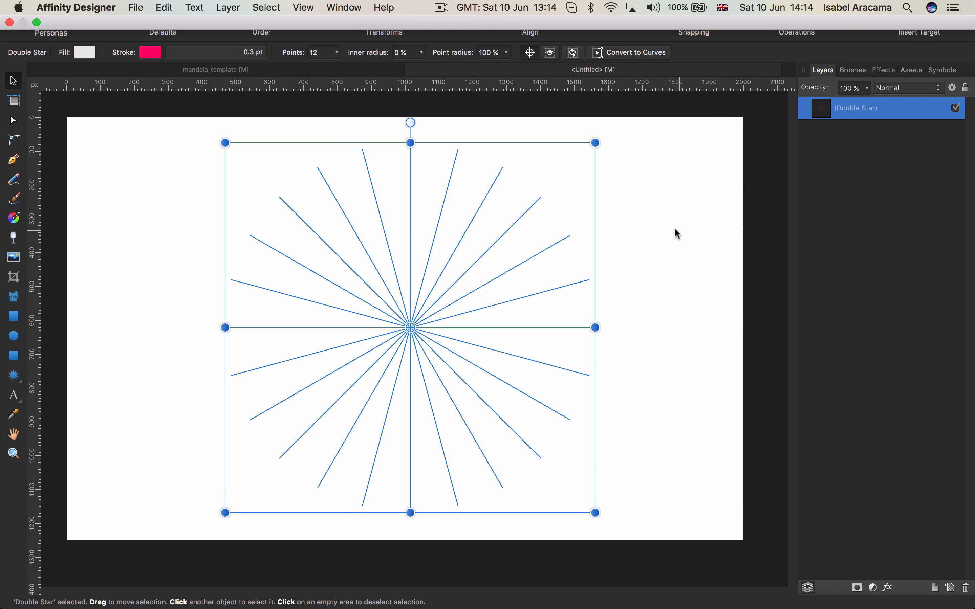
click(677, 234)
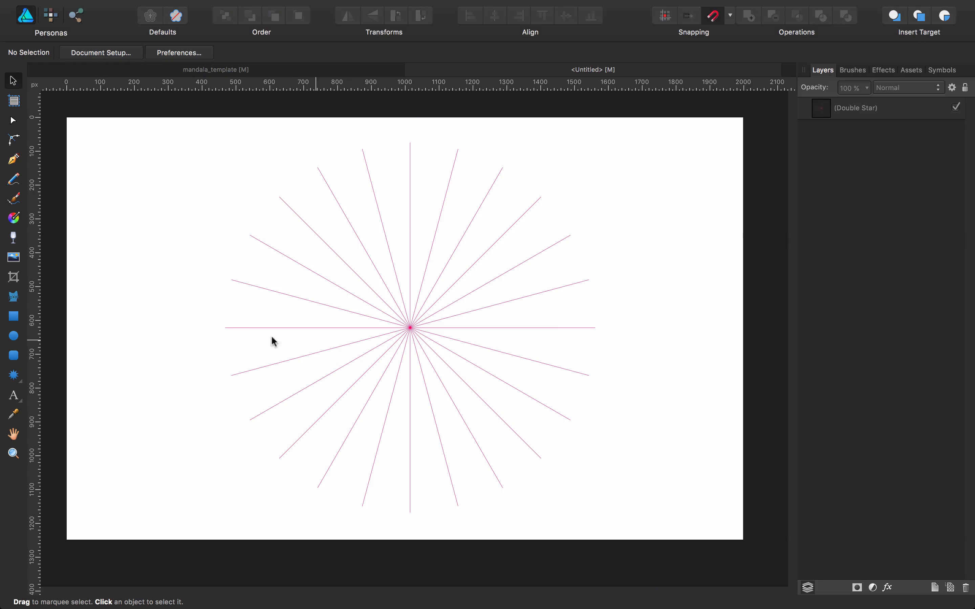
Step: Draw a square of about 49 px near the upper end of the vertical spoke, with one side snapped to it
click(13, 317)
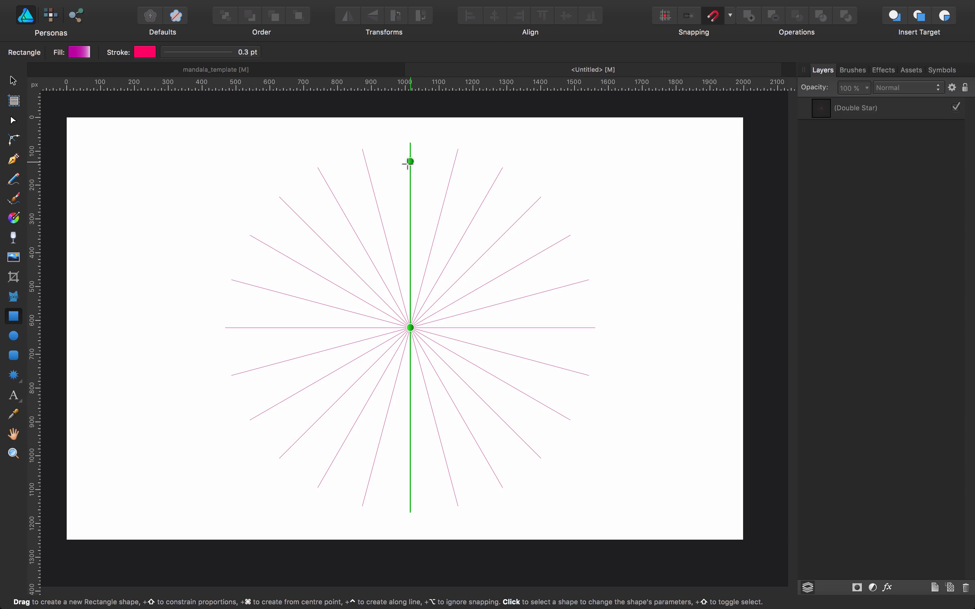
drag(407, 164, 391, 189)
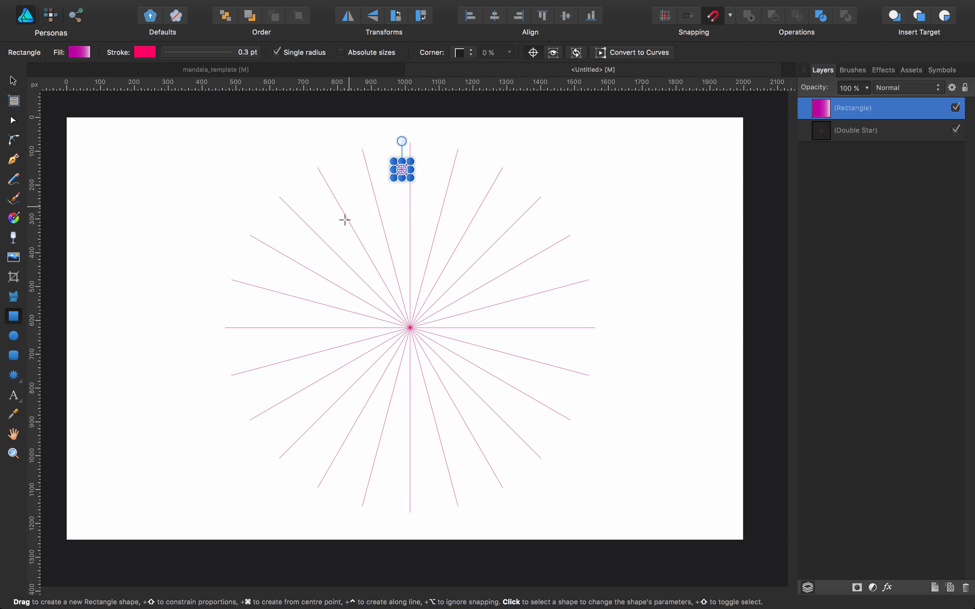
key(z)
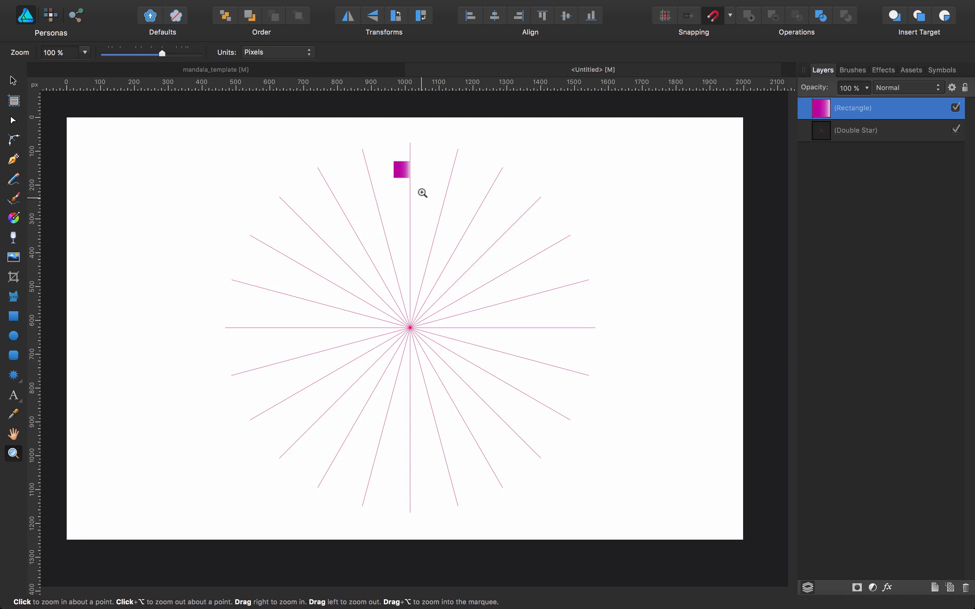
drag(403, 166, 544, 154)
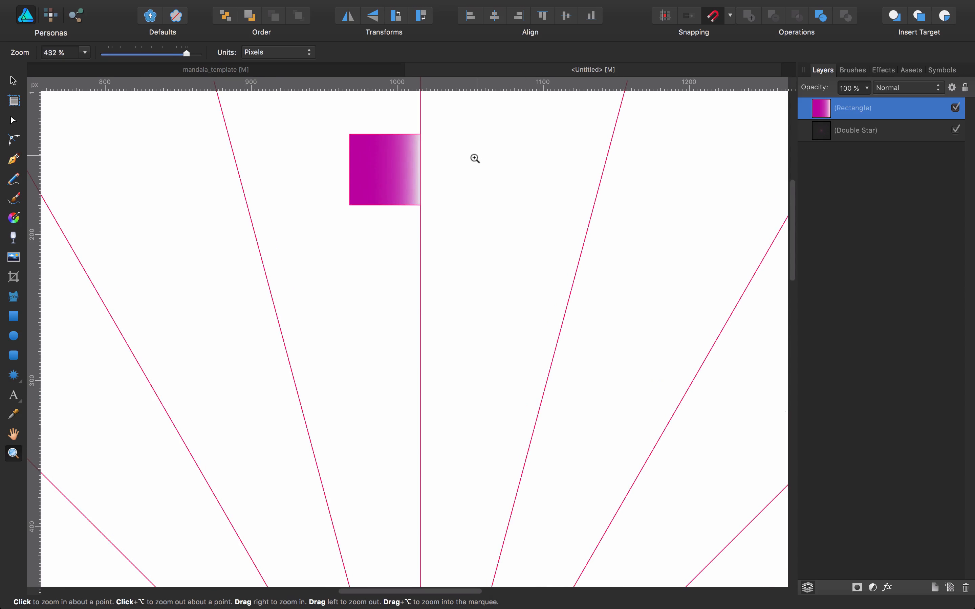
key(v)
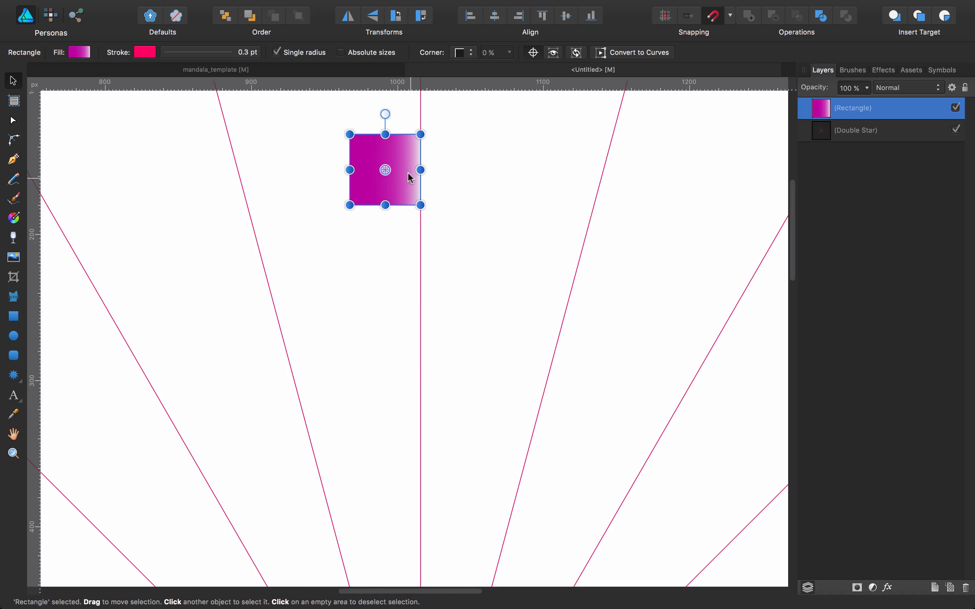
Step: Check that the Symbols studio is enabled and create a symbol from the selected gradient square
click(939, 71)
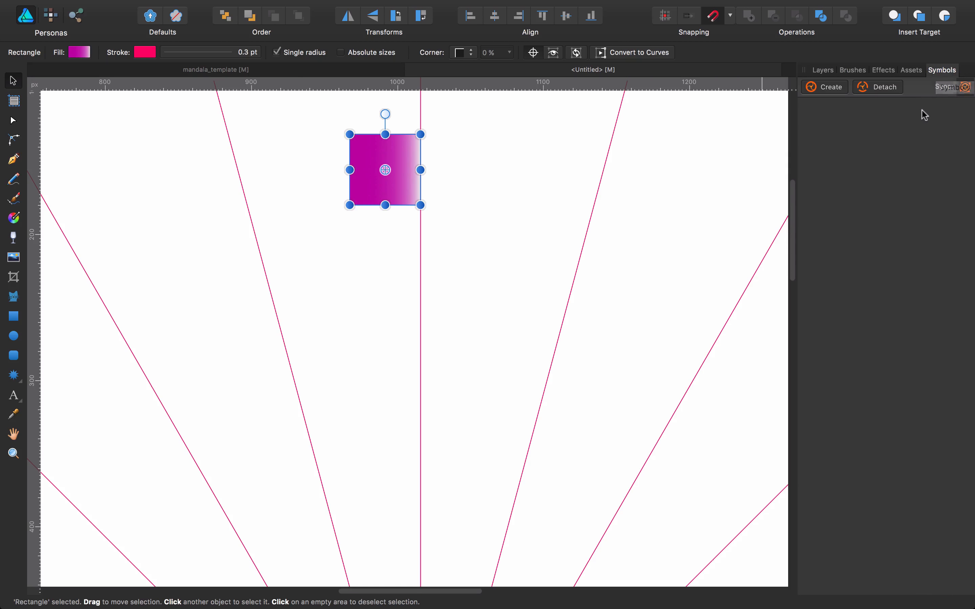
click(302, 7)
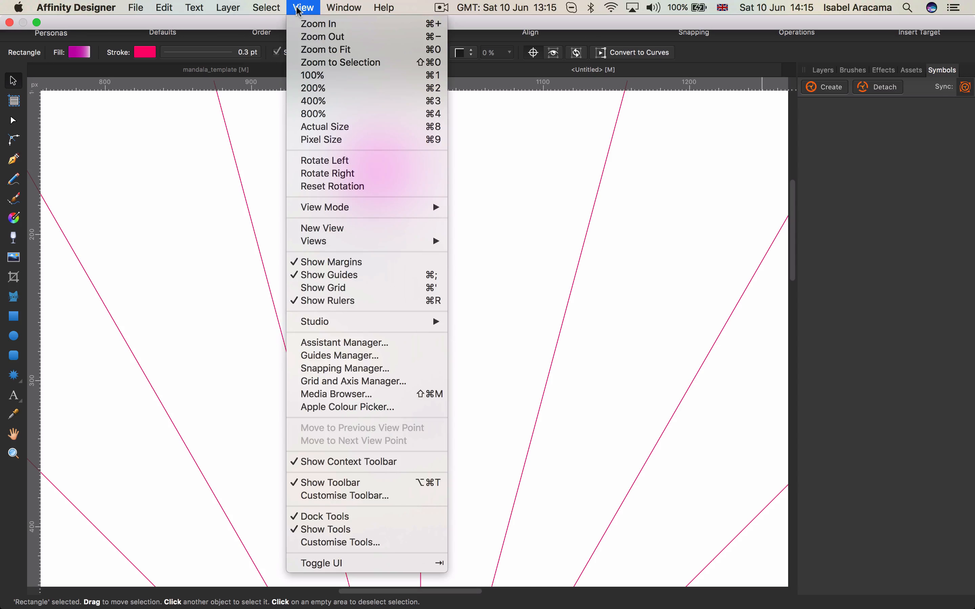
mouse_move(320, 324)
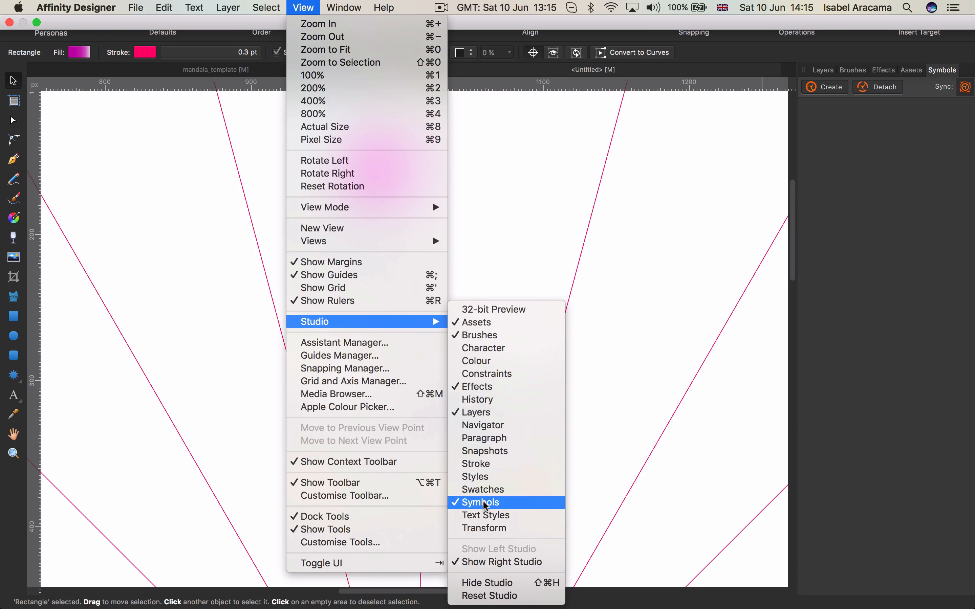
click(926, 150)
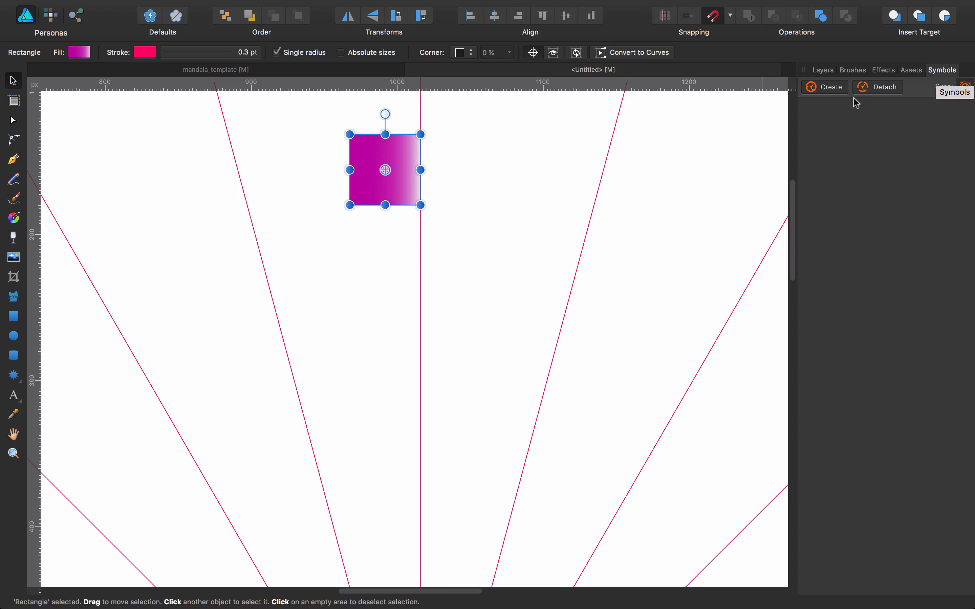
click(824, 88)
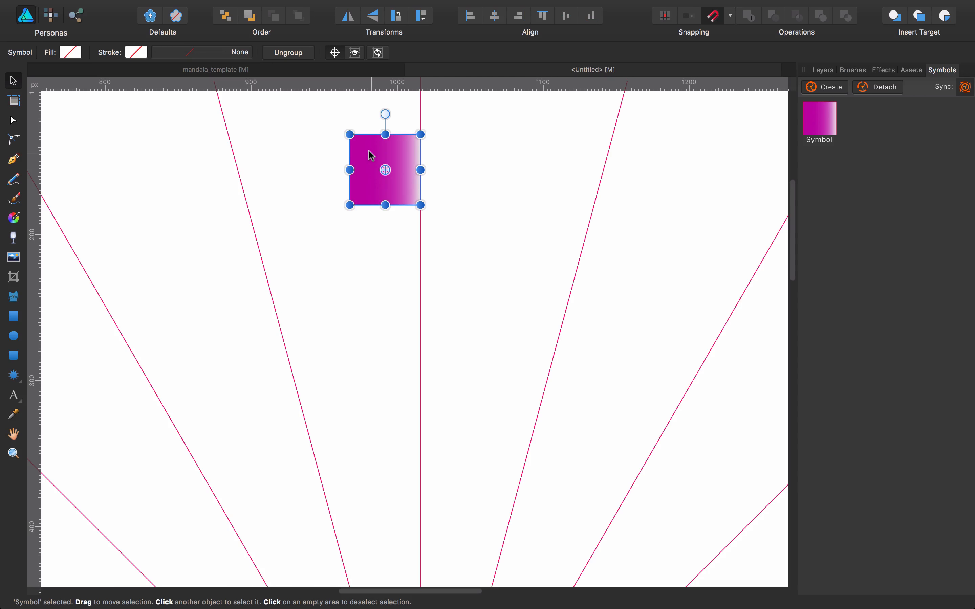
Step: Duplicate the symbol to the opposite side of the vertical spoke, flip the copy horizontally and clear the selection
drag(371, 156, 446, 157)
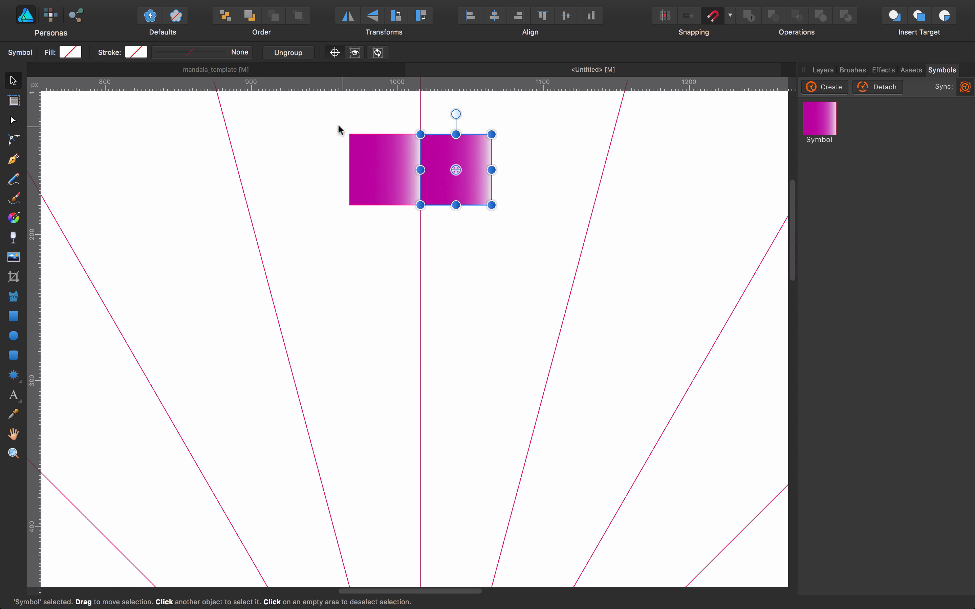
click(346, 17)
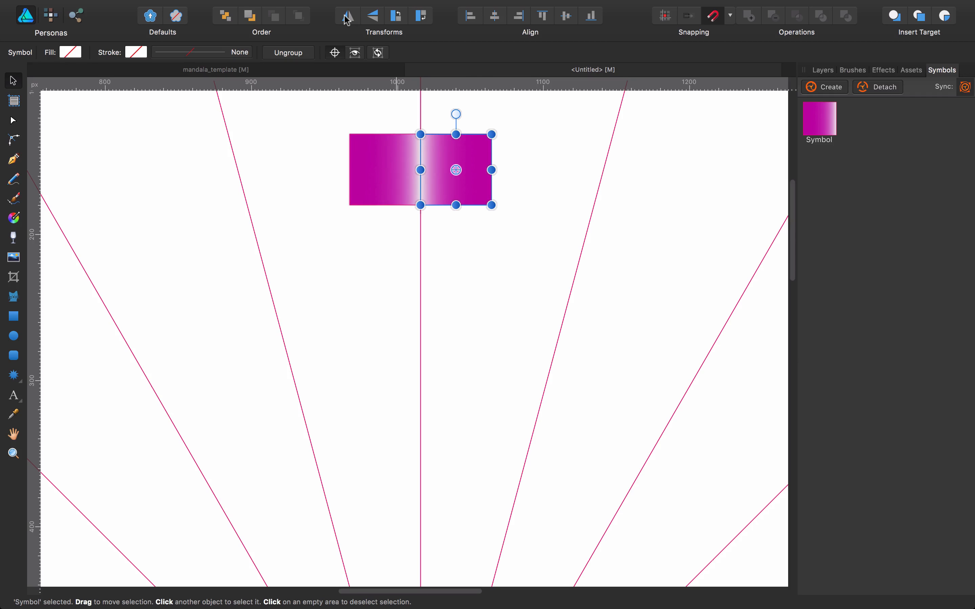
click(542, 154)
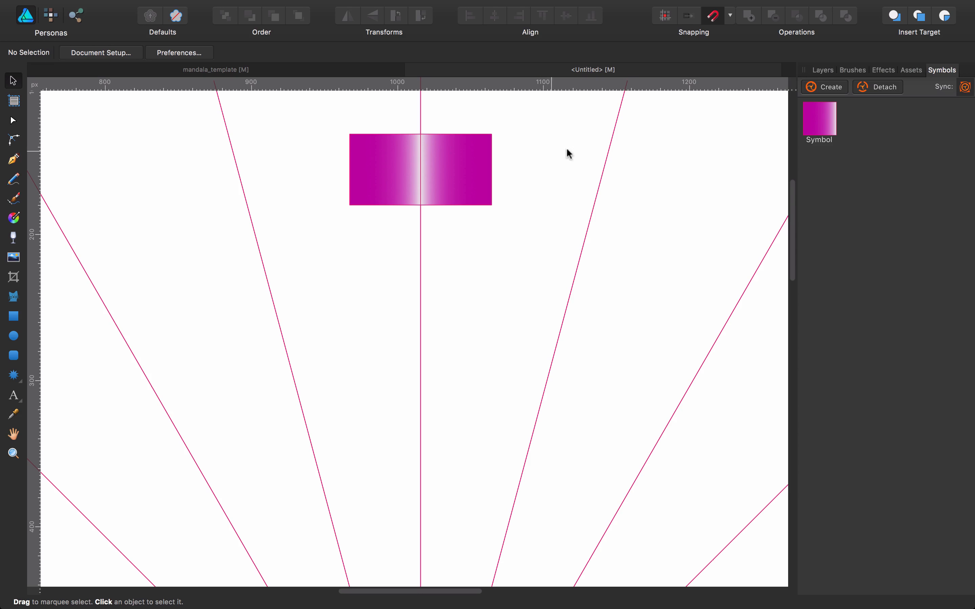
Step: Select both mirrored symbols with a marquee and group them
click(827, 73)
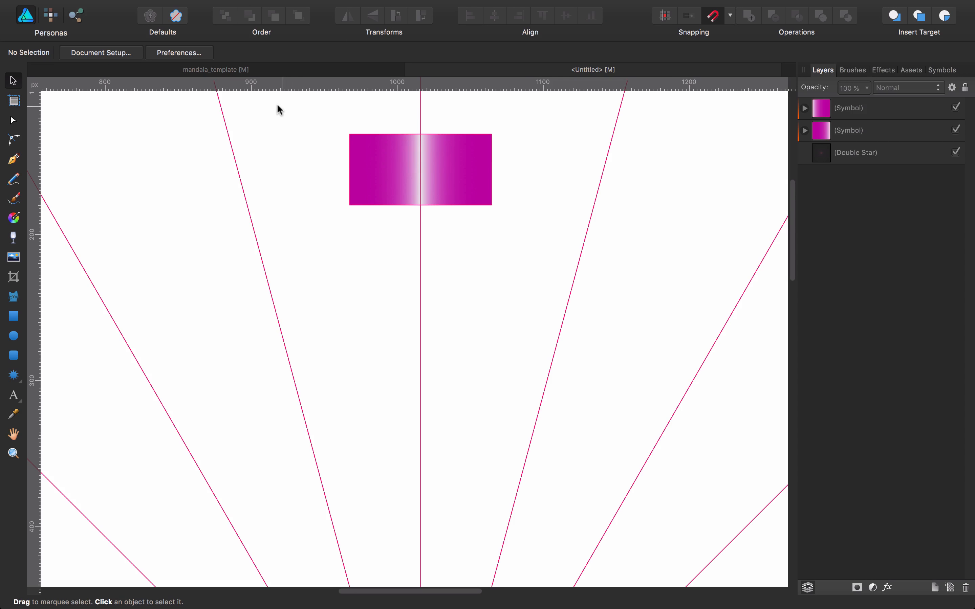
drag(294, 112, 514, 239)
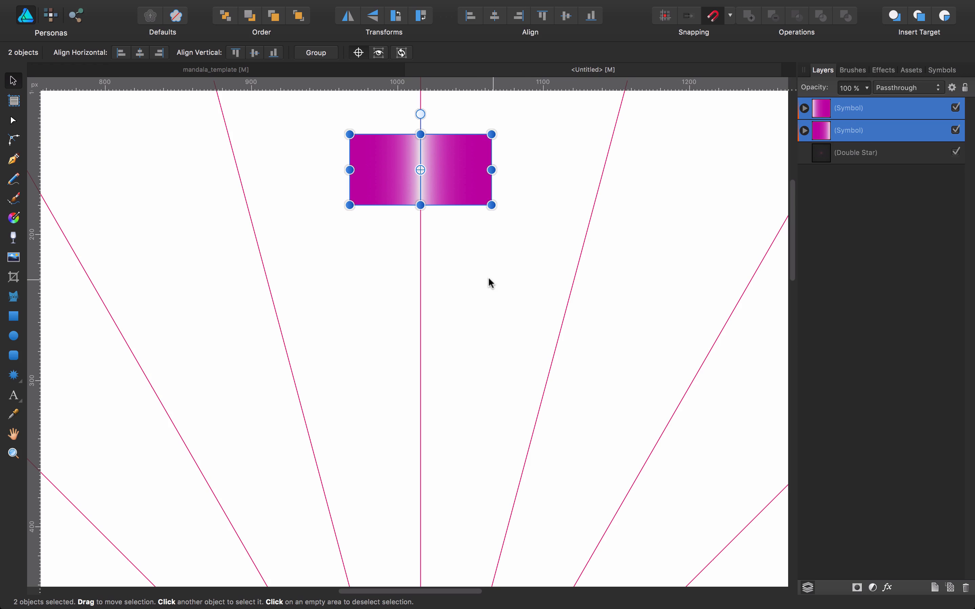
key(ctrl+g)
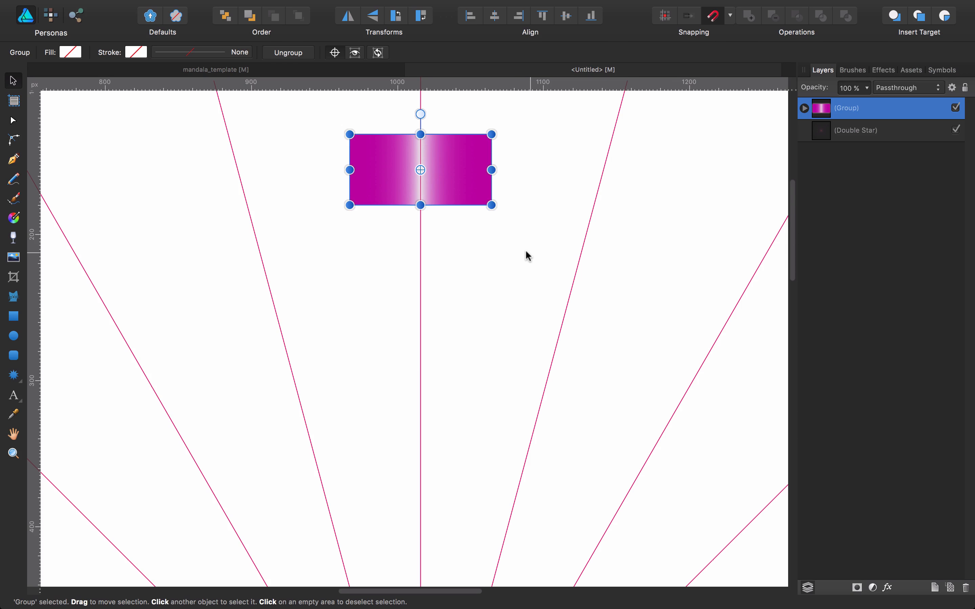
Step: Move the group's rotation centre to the centre of the double star
key(ctrl+0)
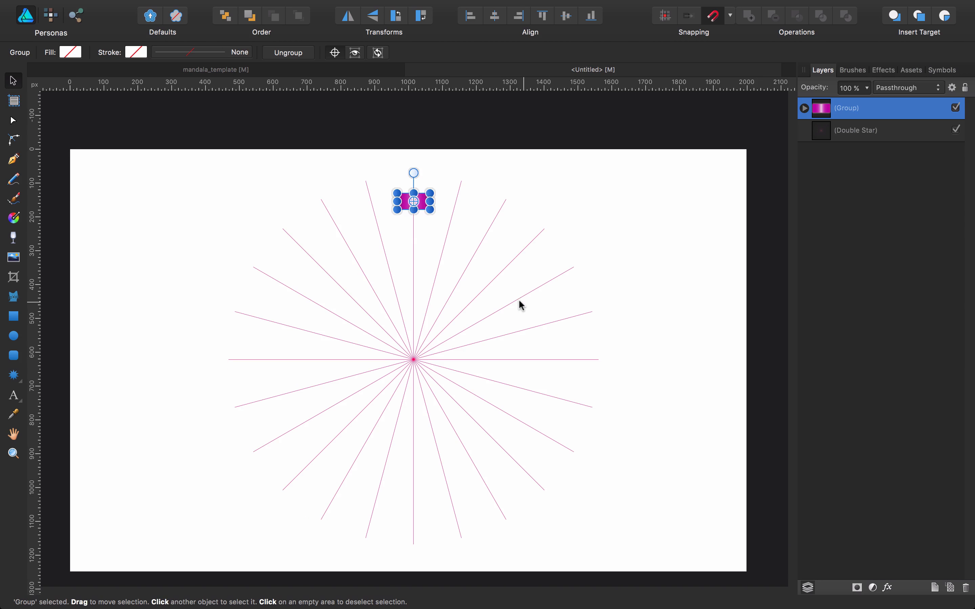
scroll(521, 305, down, 2)
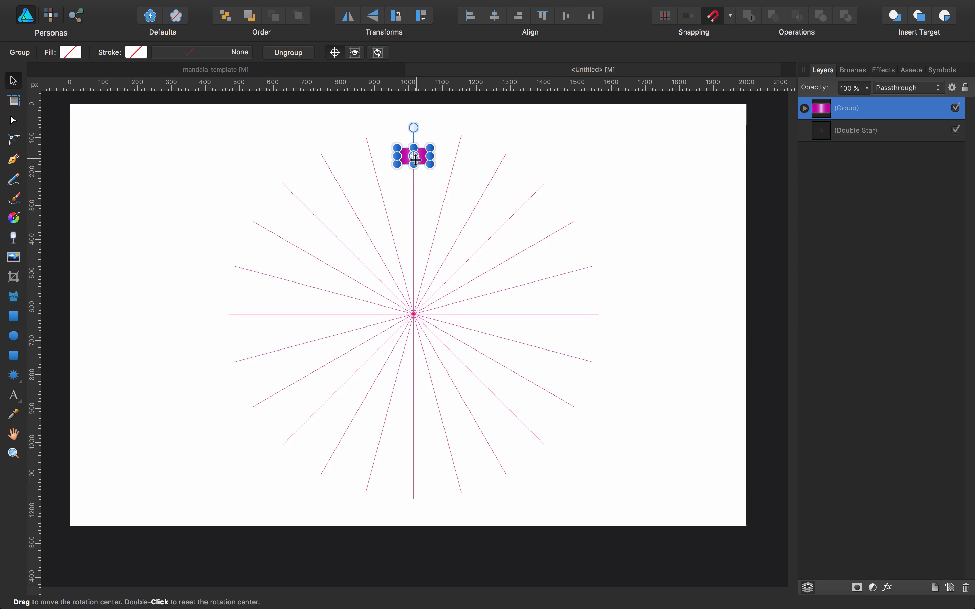
drag(411, 156, 412, 314)
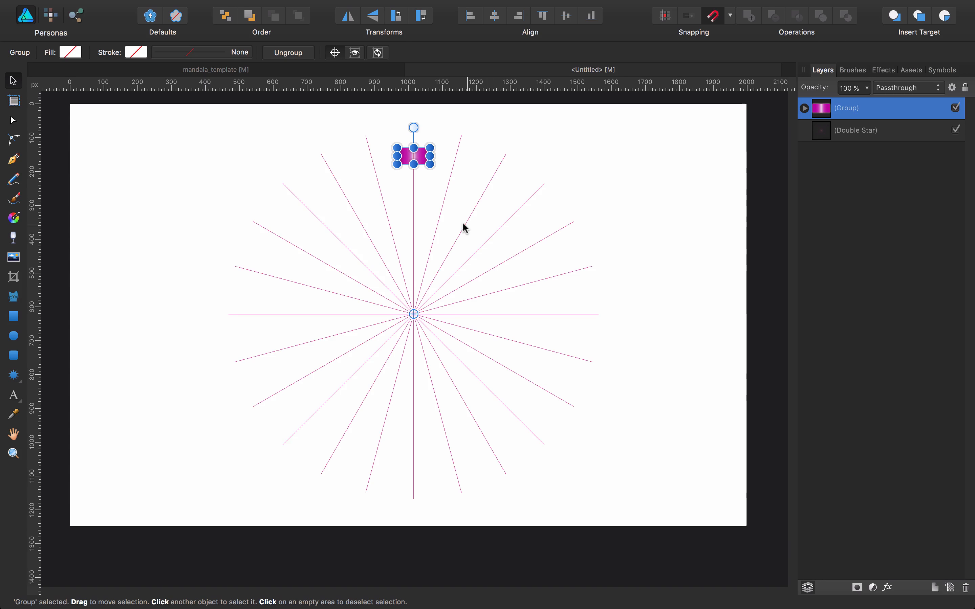
Step: Duplicate the symbol group and rotate the copy 15° counter-clockwise about the star's centre onto the neighbouring spoke
click(804, 108)
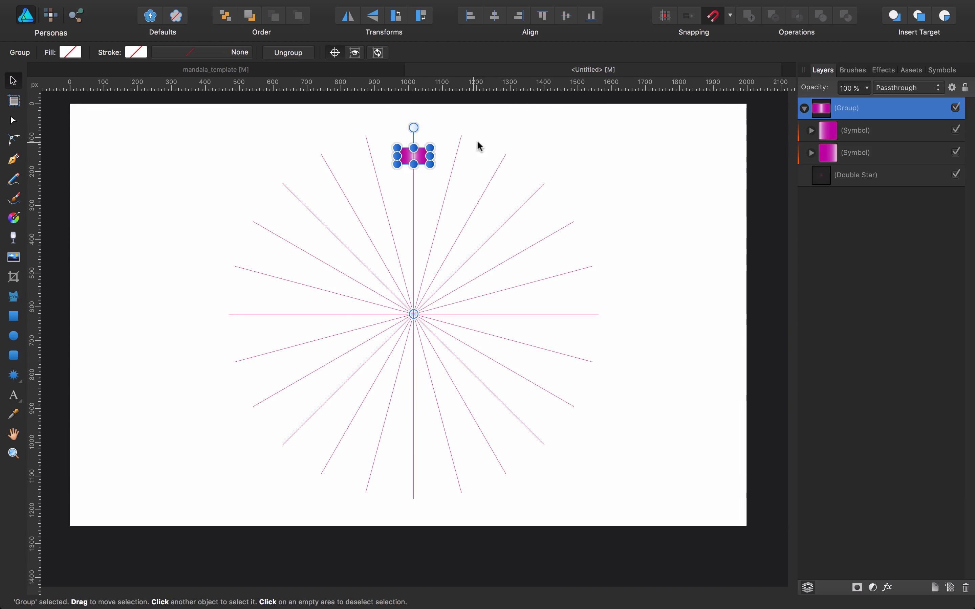
key(super+j)
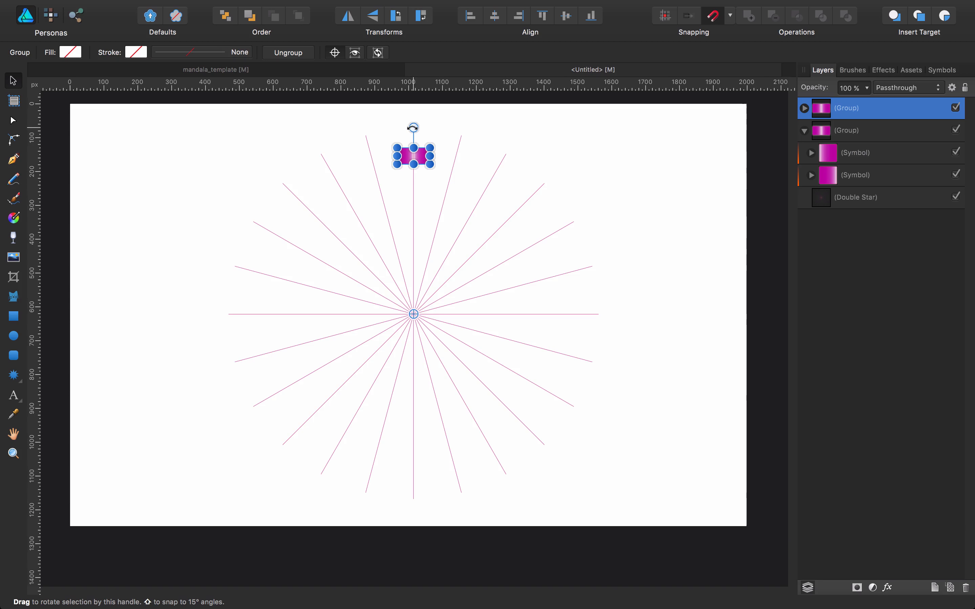
drag(413, 122, 356, 139)
Step: Repeat the rotated duplication around the star until every spoke carries a symbol group, and deselect everything
key(super+j)
key(super+j)
key(super+j)
key(super+j)
key(super+j)
key(super+j)
key(super+j)
key(super+j)
key(super+j)
key(super+j)
key(super+j)
key(super+j)
key(super+j)
key(super+j)
key(super+j)
key(super+j)
key(super+j)
key(super+j)
key(super+j)
key(super+j)
click(653, 318)
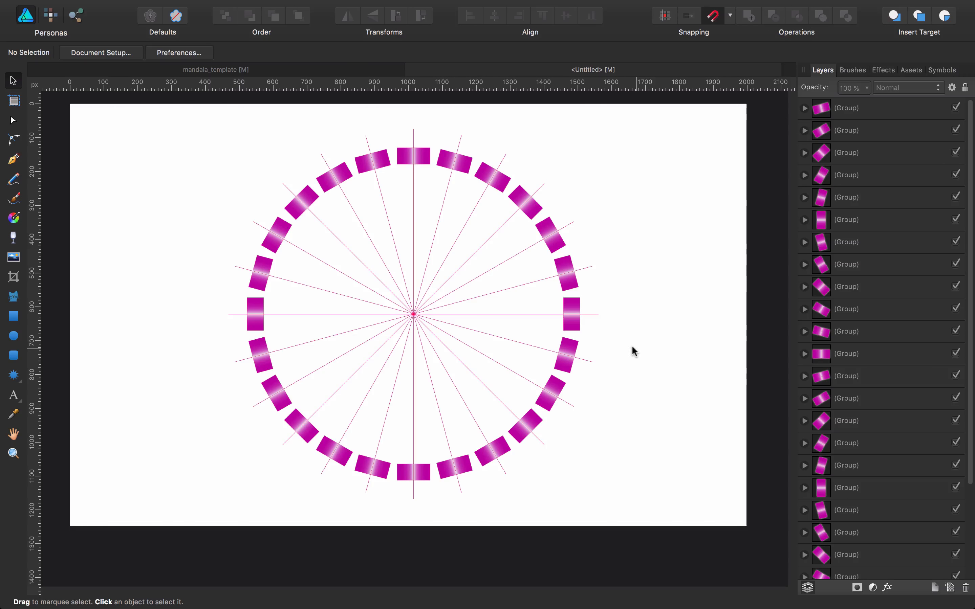
Step: Expand the unflipped symbol in the original group and select the rectangle inside it
scroll(886, 424, down, 5)
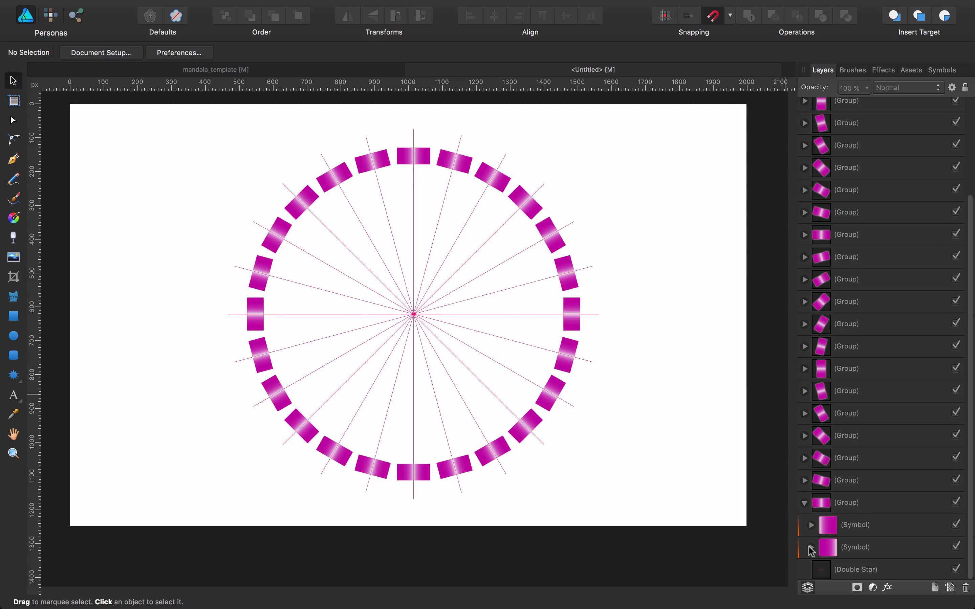
click(809, 548)
scroll(818, 546, down, 1)
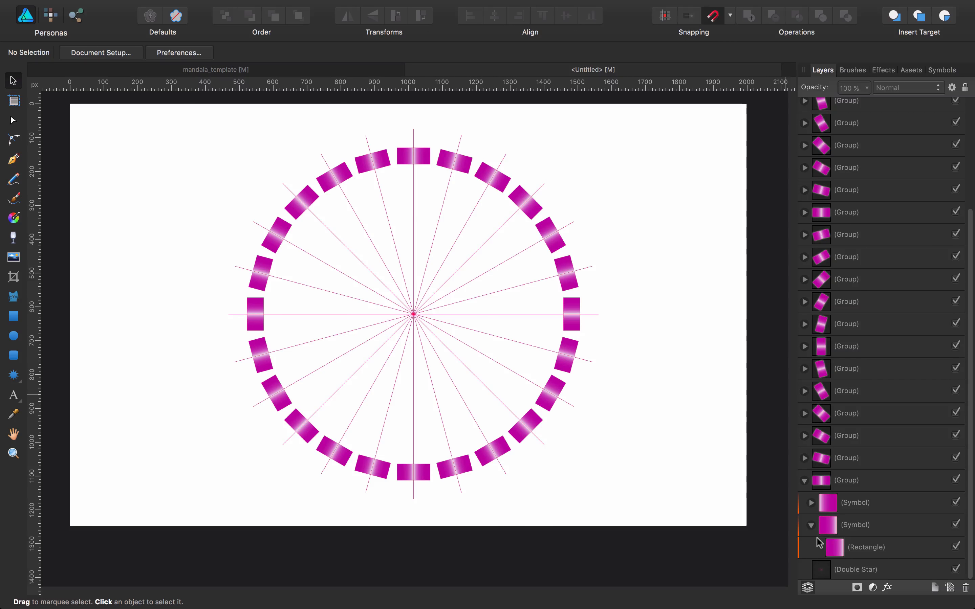
click(854, 547)
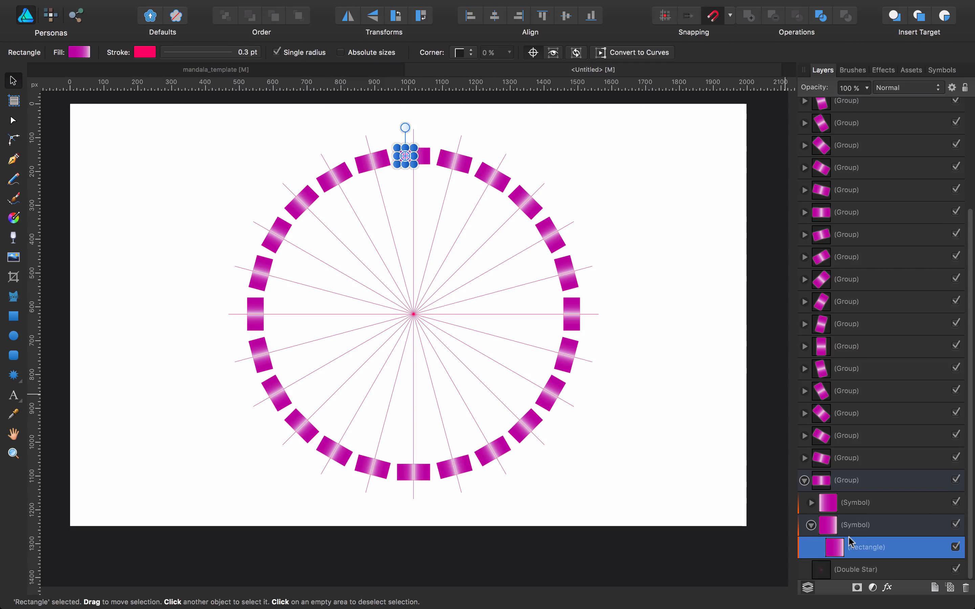
Step: Paint freehand black ornaments around the mandala's centre with the 2 px Paint Brush in the Pixel Persona, undoing the last two actions
click(49, 17)
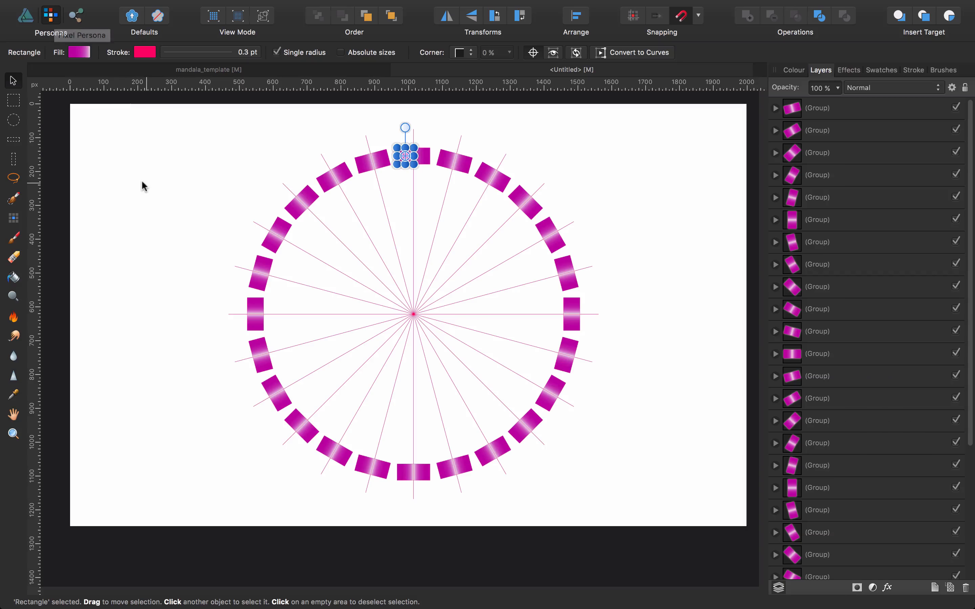
click(13, 239)
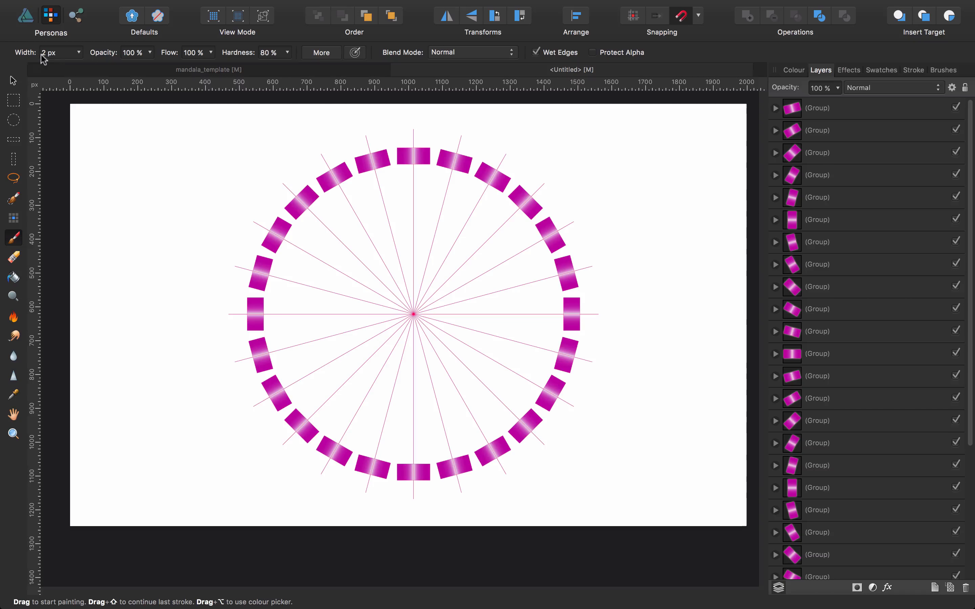
click(404, 287)
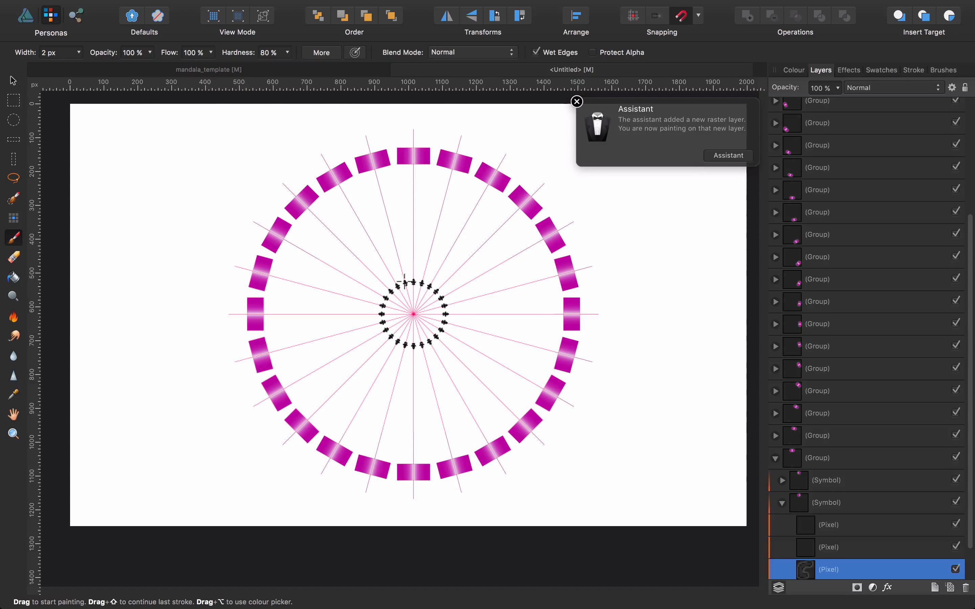
drag(405, 284, 395, 246)
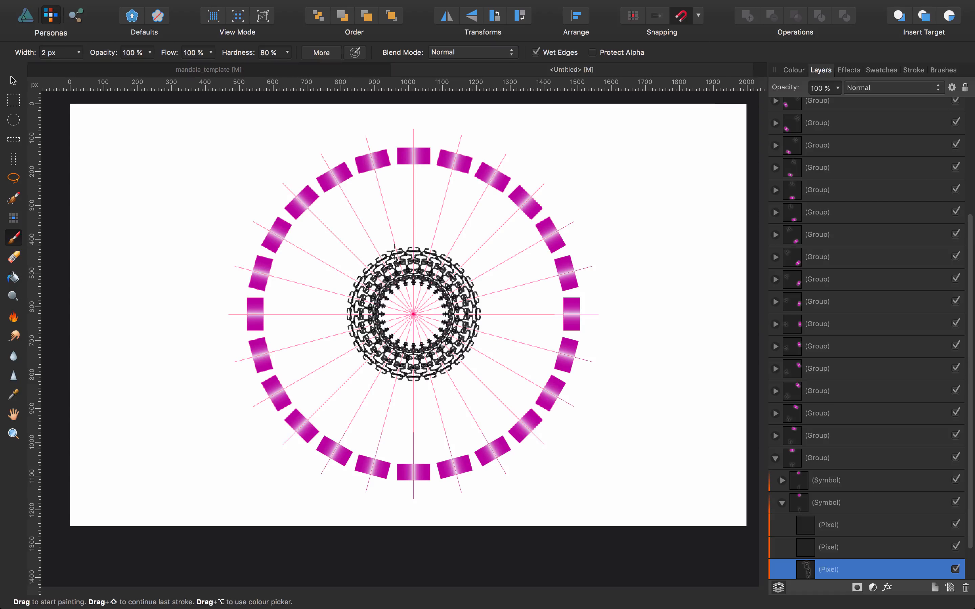
mouse_move(407, 297)
mouse_down()
mouse_move(413, 312)
mouse_move(411, 287)
mouse_up()
key(super+z)
key(super+z)
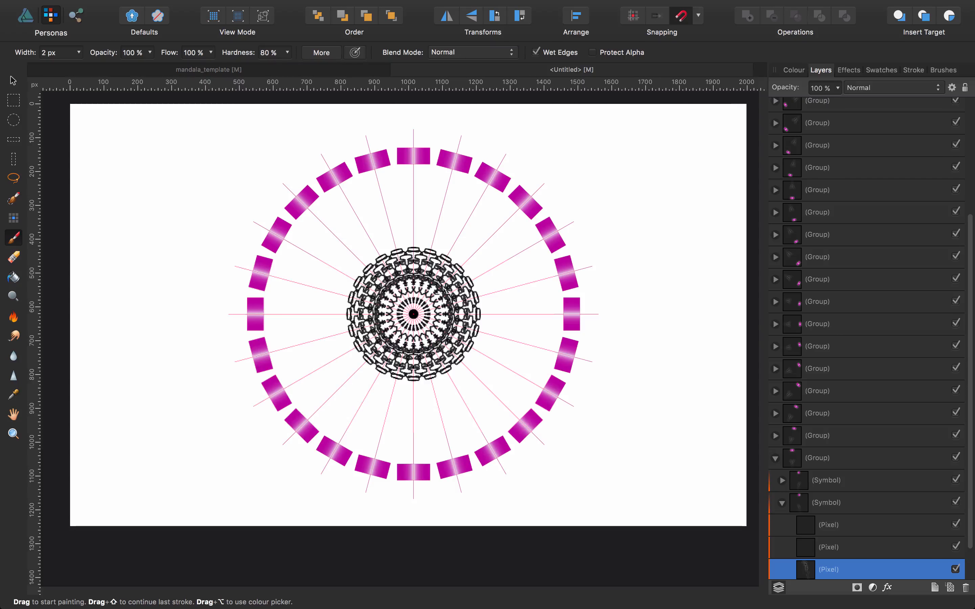
Step: Hide the symbol's Rectangle and the Double Star layer, and paint further curly brush strokes around the mandala's outer edge
scroll(867, 458, down, 2)
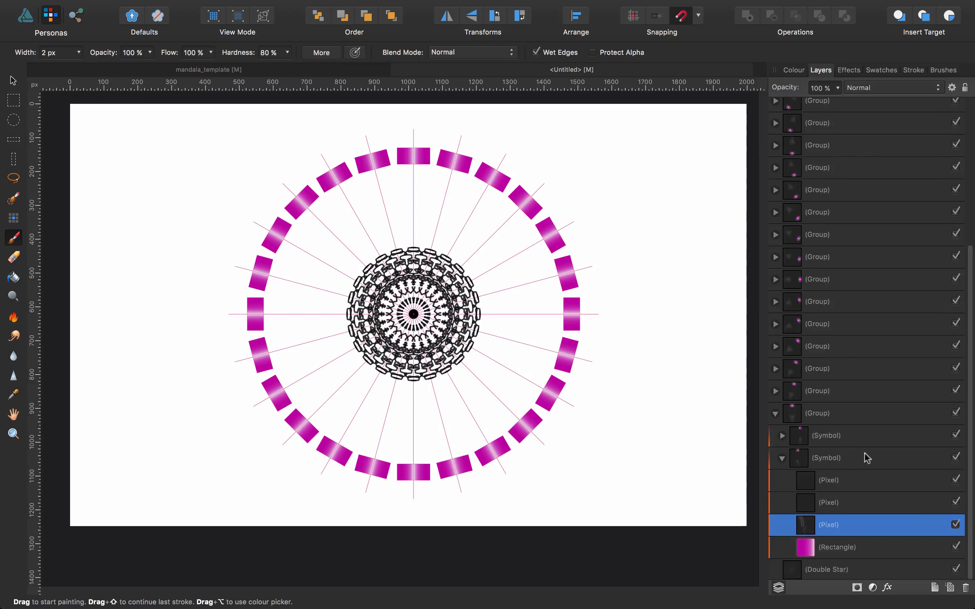
click(955, 547)
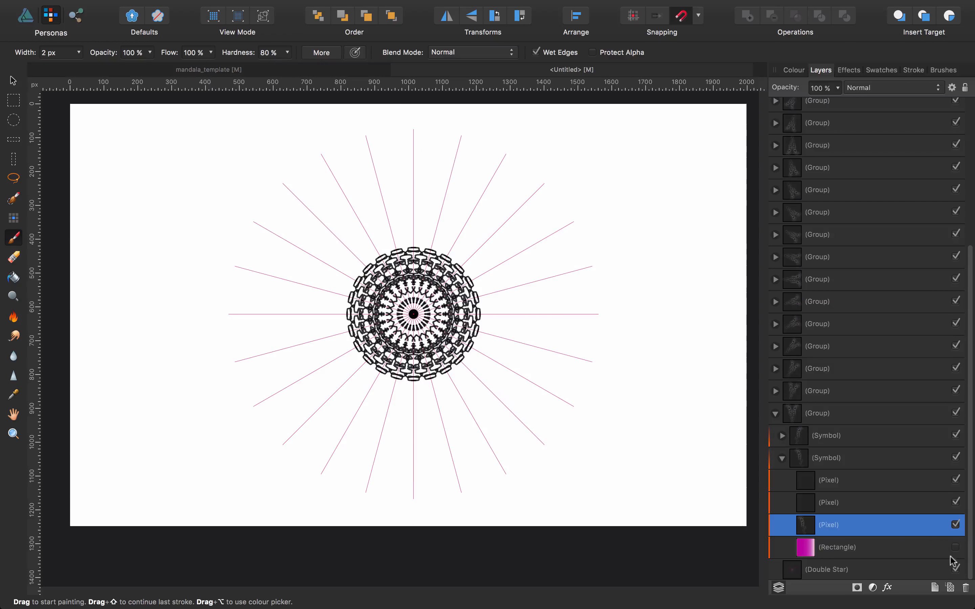
click(954, 569)
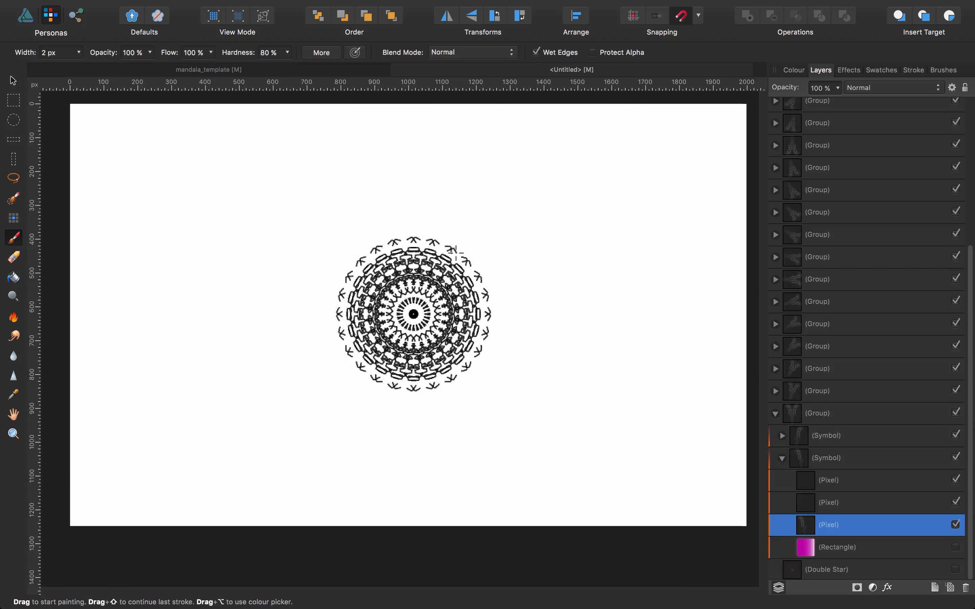
mouse_move(452, 246)
mouse_down()
mouse_move(462, 238)
mouse_move(453, 226)
mouse_move(430, 248)
mouse_up()
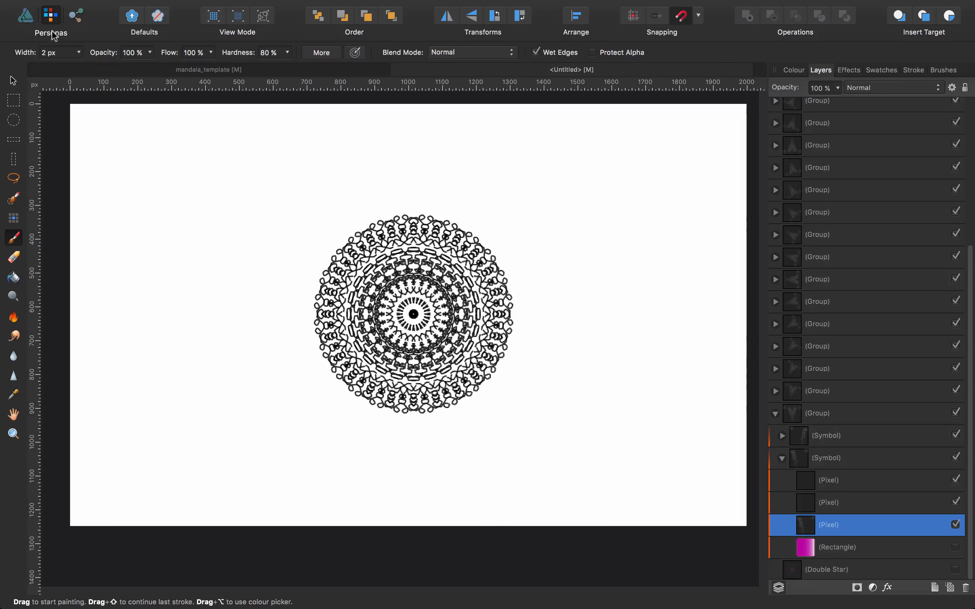
Step: Draw two thin ellipses and one wider ellipse outside the painted rings with the Ellipse tool in the Designer Persona
click(25, 15)
click(13, 335)
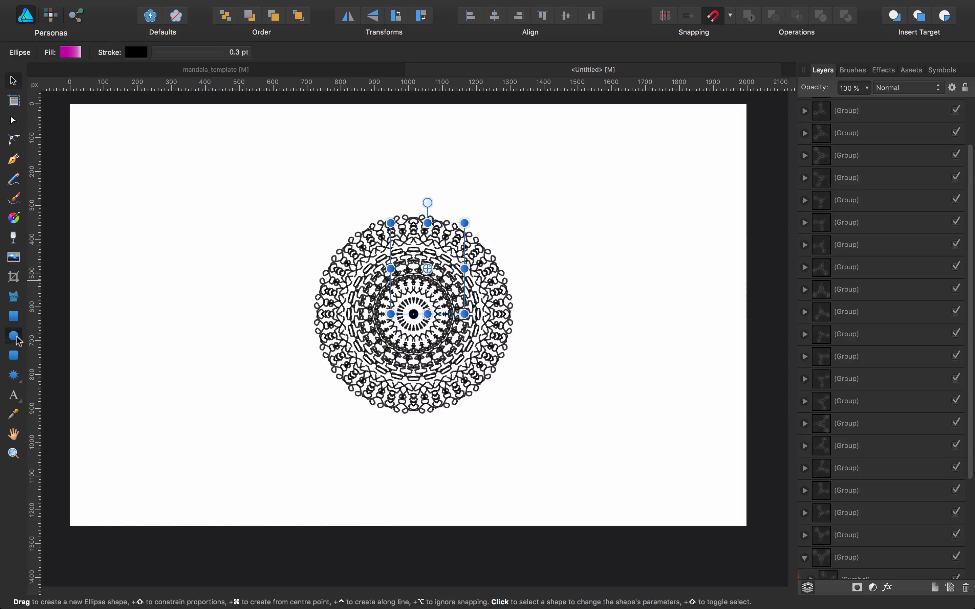
mouse_move(365, 220)
mouse_down()
mouse_move(338, 191)
mouse_move(355, 221)
mouse_move(353, 176)
mouse_up()
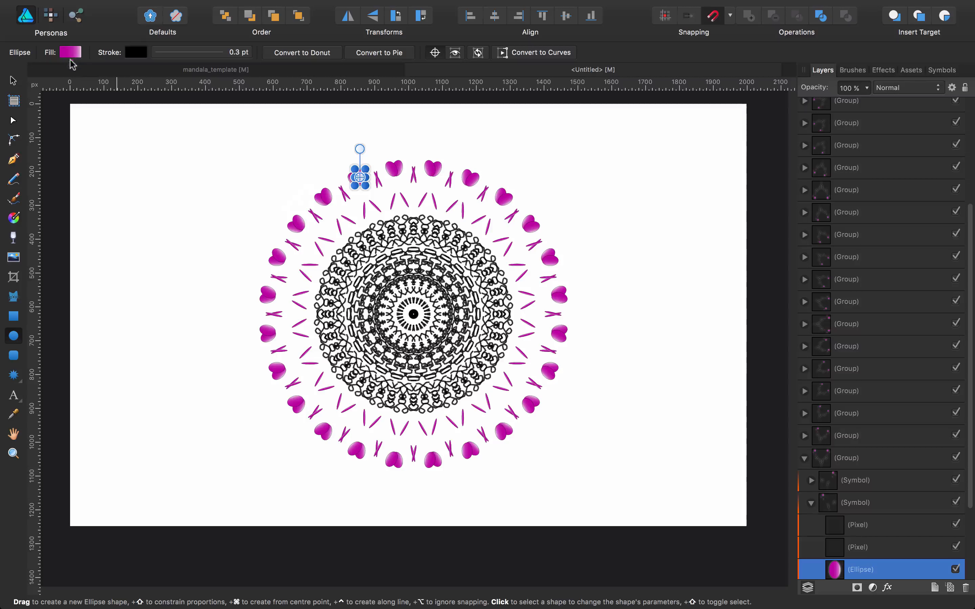
Step: Return to the Pixel Persona, deselect the ellipse and activate the Paint Brush
click(50, 15)
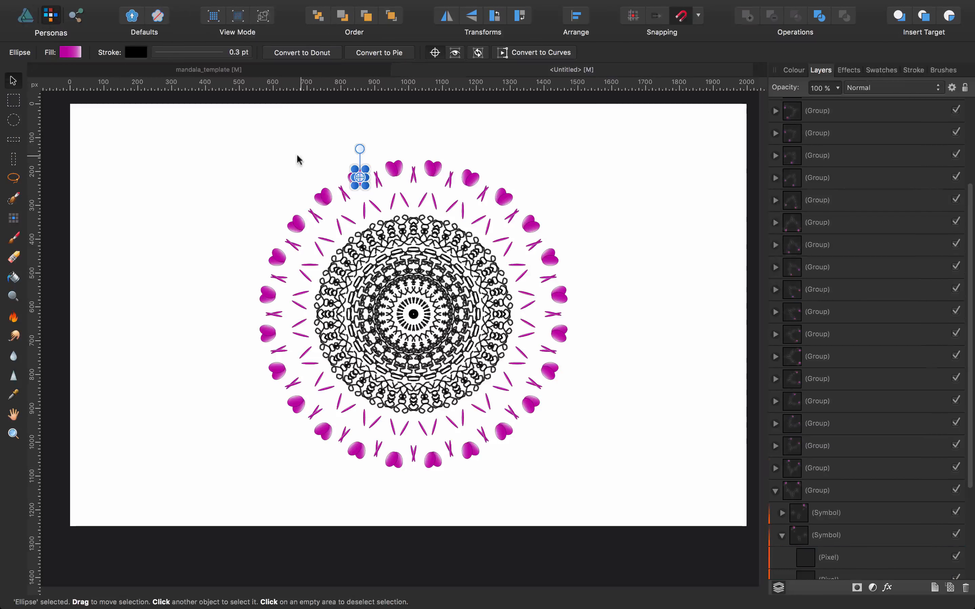
click(325, 180)
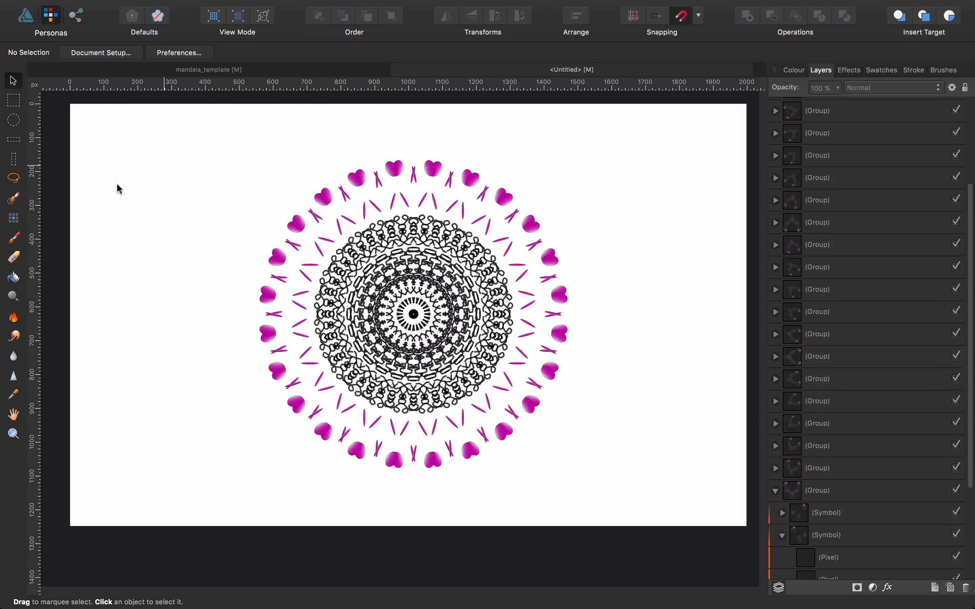
click(13, 237)
drag(324, 172, 334, 167)
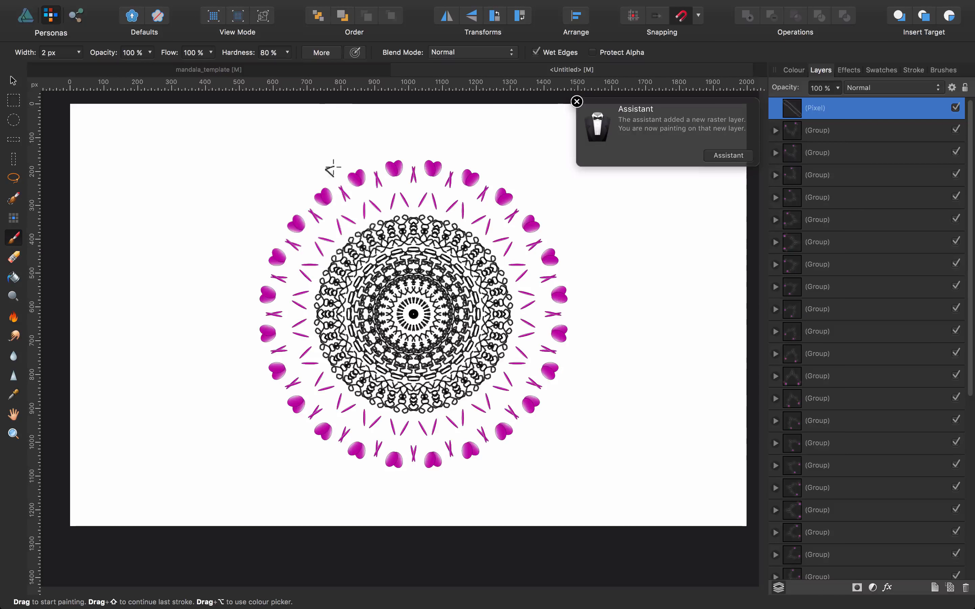
key(super+z)
click(577, 102)
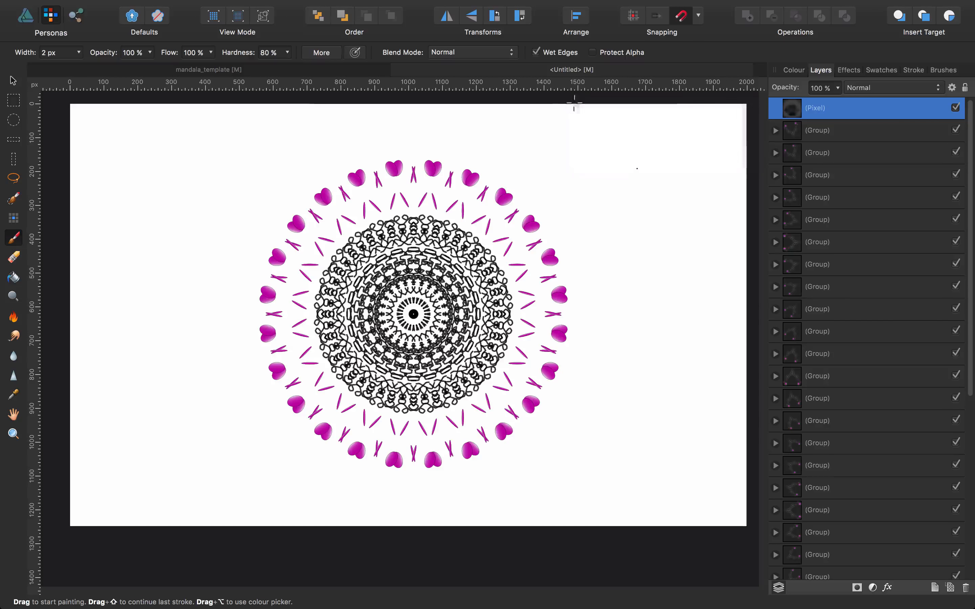
Step: Select the hidden rectangle inside the symbol and paint more freehand strokes over the ellipse ring, the outer edge and the inner rings
scroll(850, 458, down, 10)
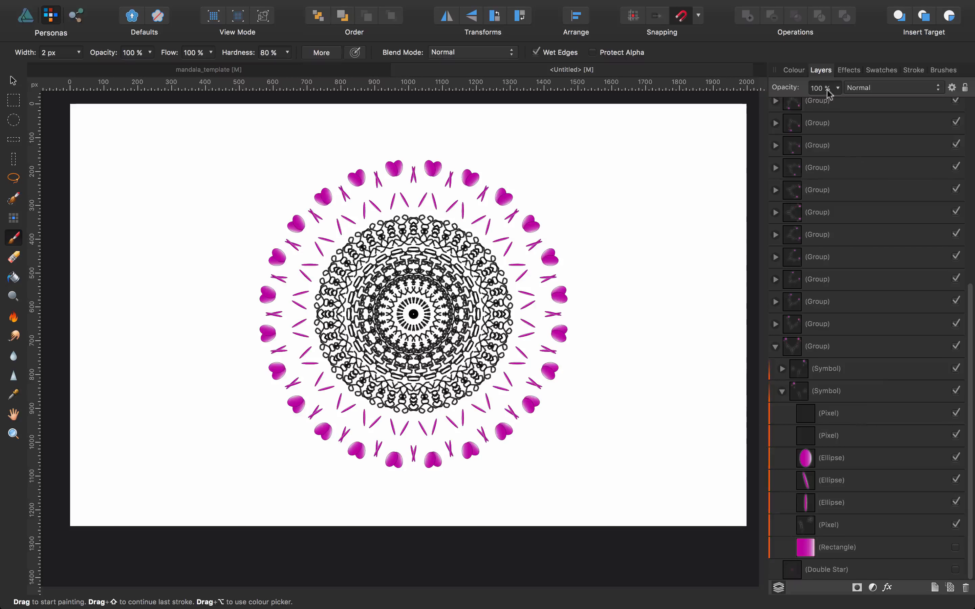
click(836, 545)
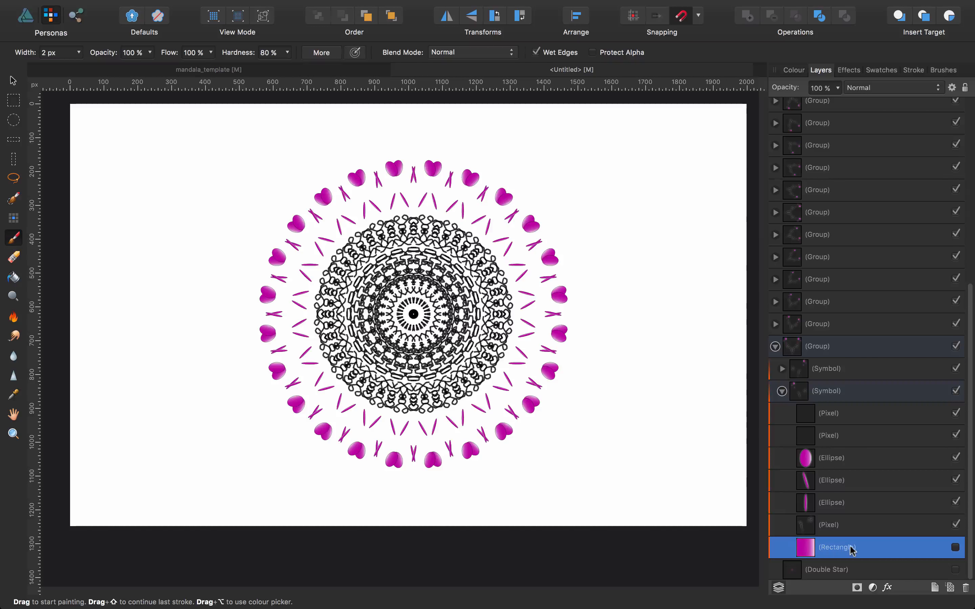
drag(386, 189, 378, 152)
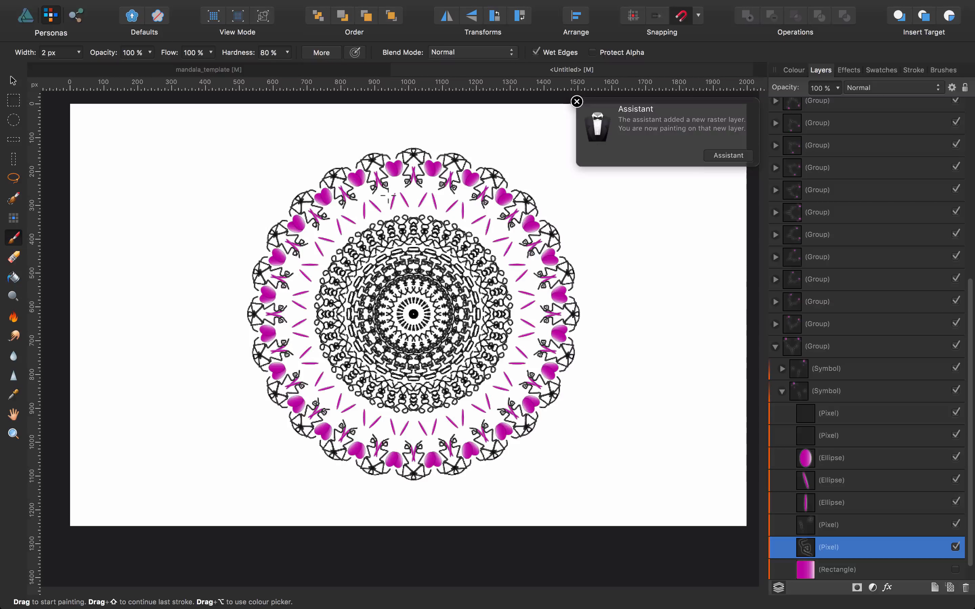
mouse_move(388, 196)
mouse_down()
mouse_move(381, 210)
mouse_move(407, 195)
mouse_up()
mouse_move(398, 194)
mouse_down()
mouse_move(383, 183)
mouse_move(395, 146)
mouse_move(427, 150)
mouse_move(469, 176)
mouse_move(504, 162)
mouse_move(570, 225)
mouse_move(481, 272)
mouse_move(467, 259)
mouse_move(451, 264)
mouse_move(437, 282)
mouse_move(443, 310)
mouse_move(427, 262)
mouse_move(435, 338)
mouse_up()
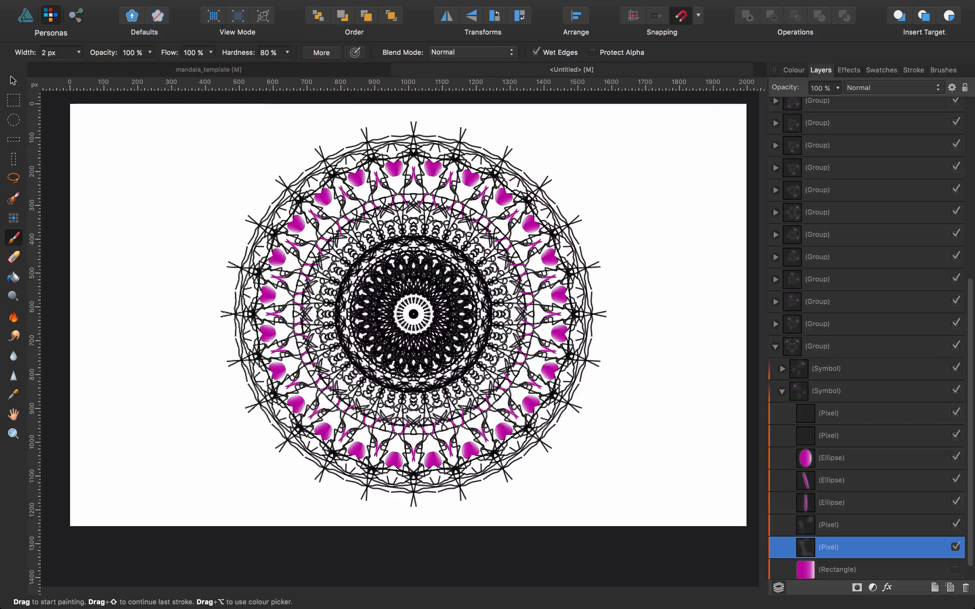